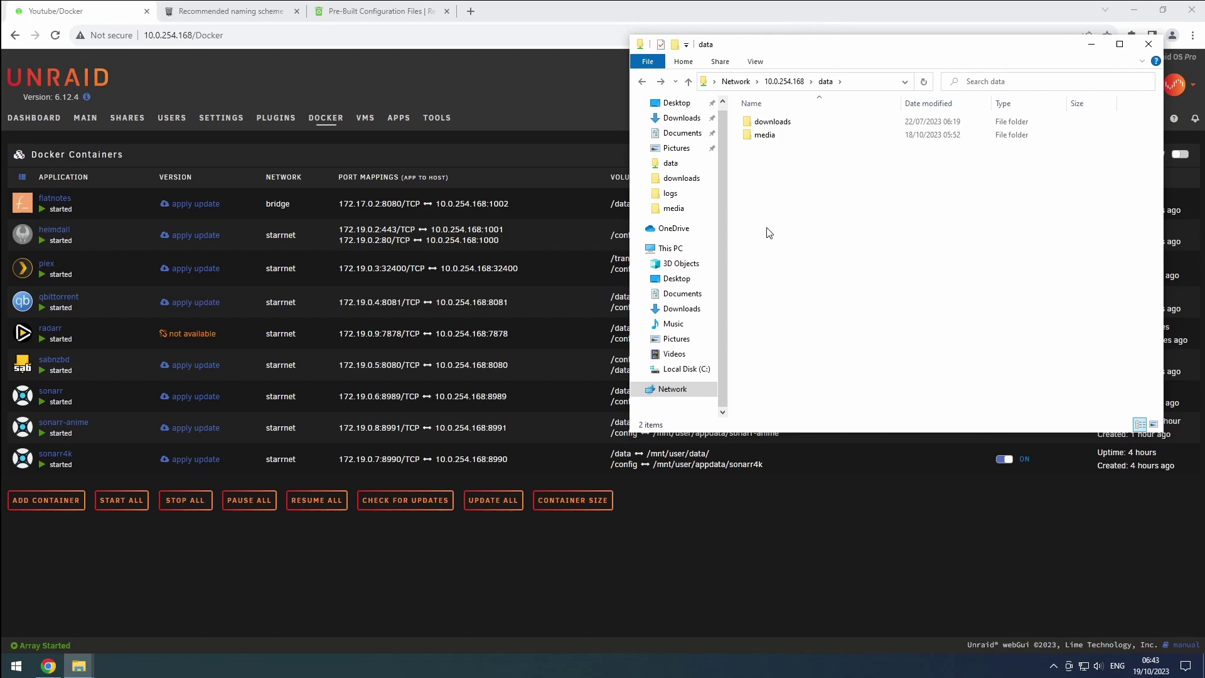
Step: Browse into media > movies in File Explorer and highlight its 4k, 1080p and anime subfolders
double_click(769, 135)
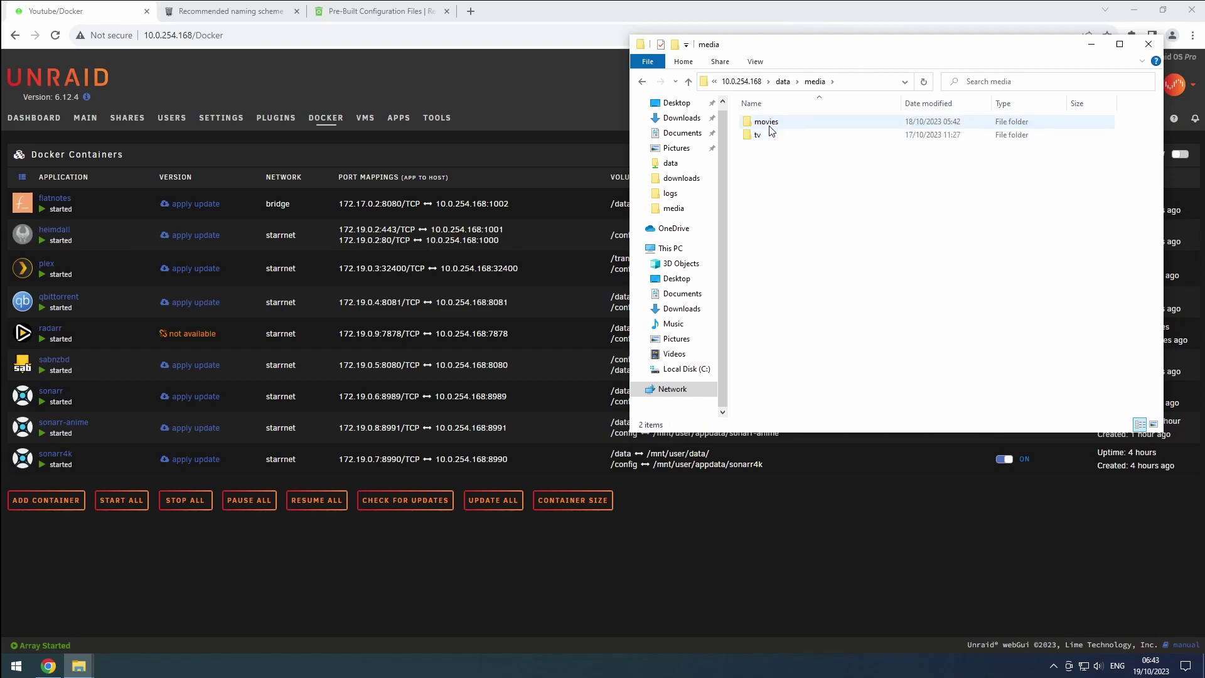
left_click(771, 128)
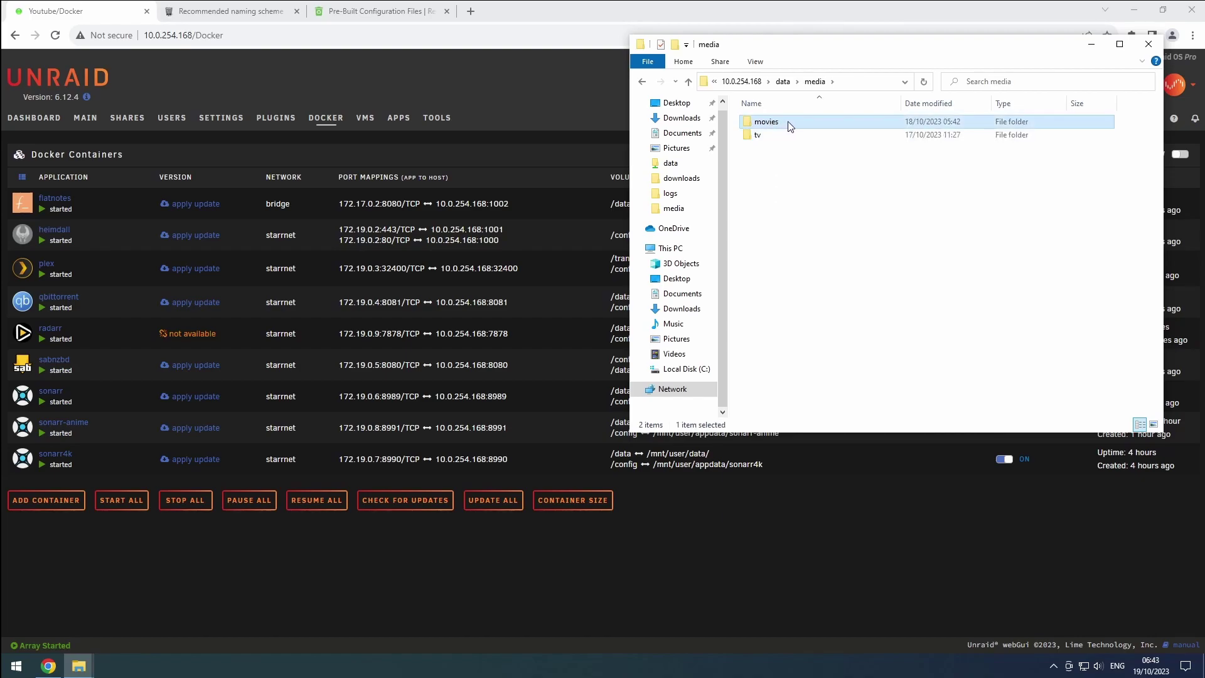
double_click(789, 124)
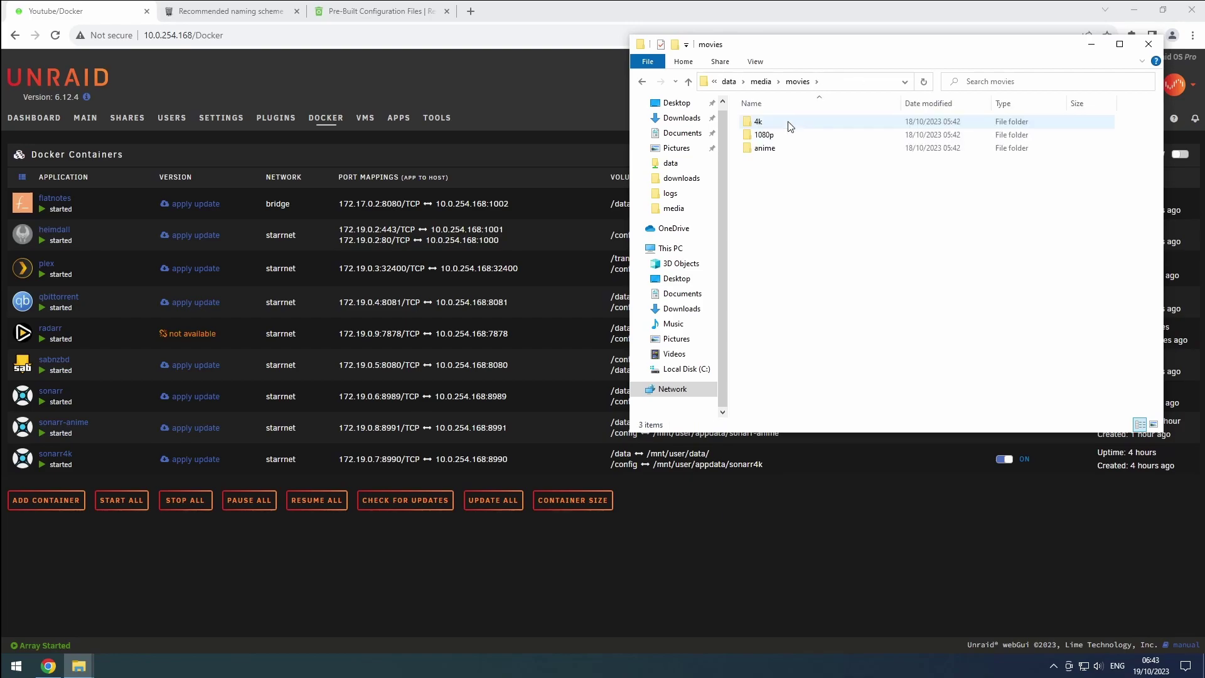
left_click_drag(811, 198, 736, 113)
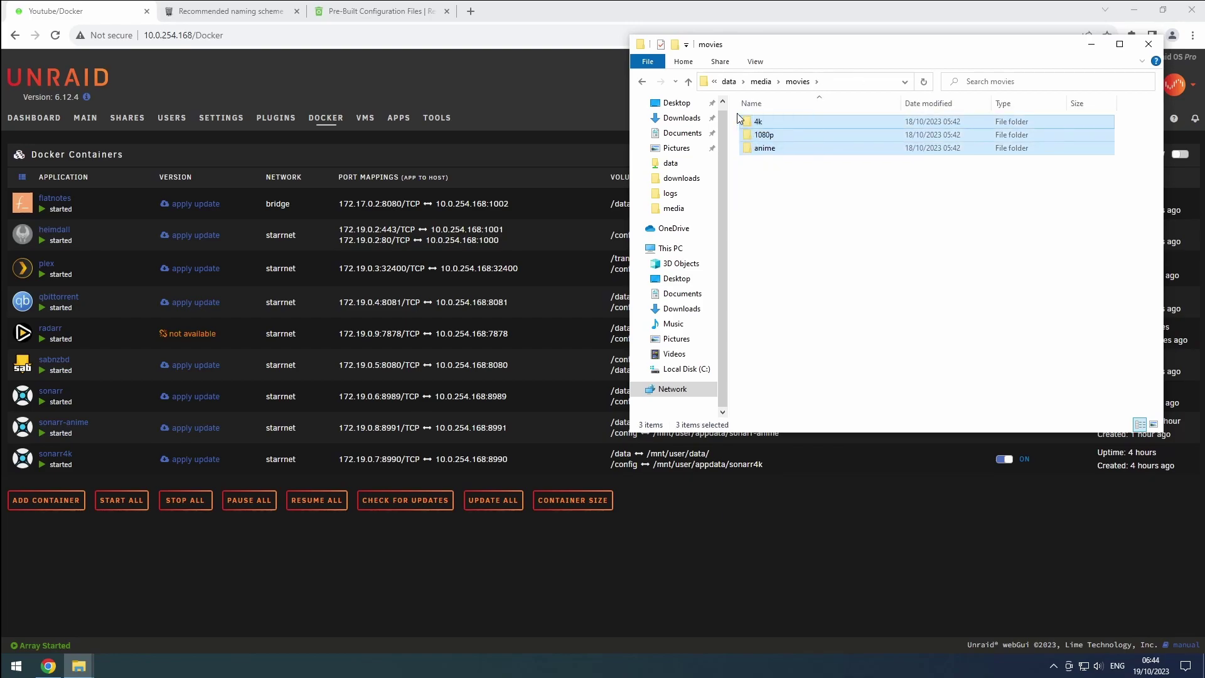
left_click(793, 221)
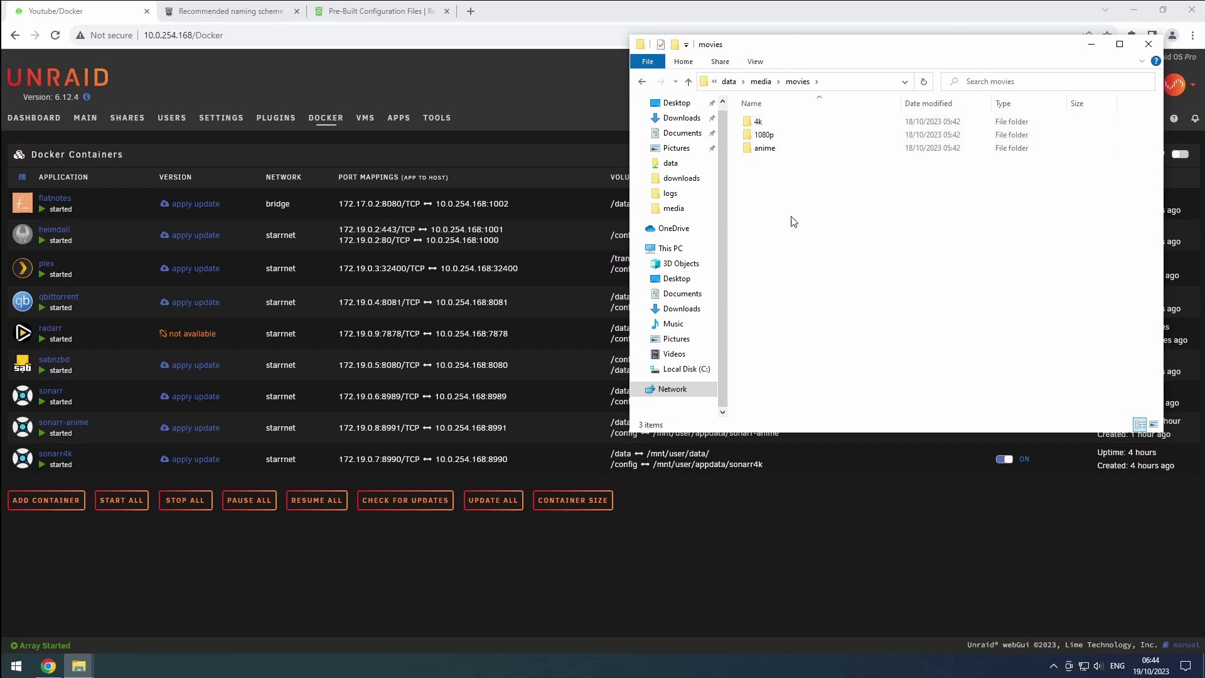
Step: Launch the Radarr web UI from the radarr container on the Unraid Docker page
left_click(522, 143)
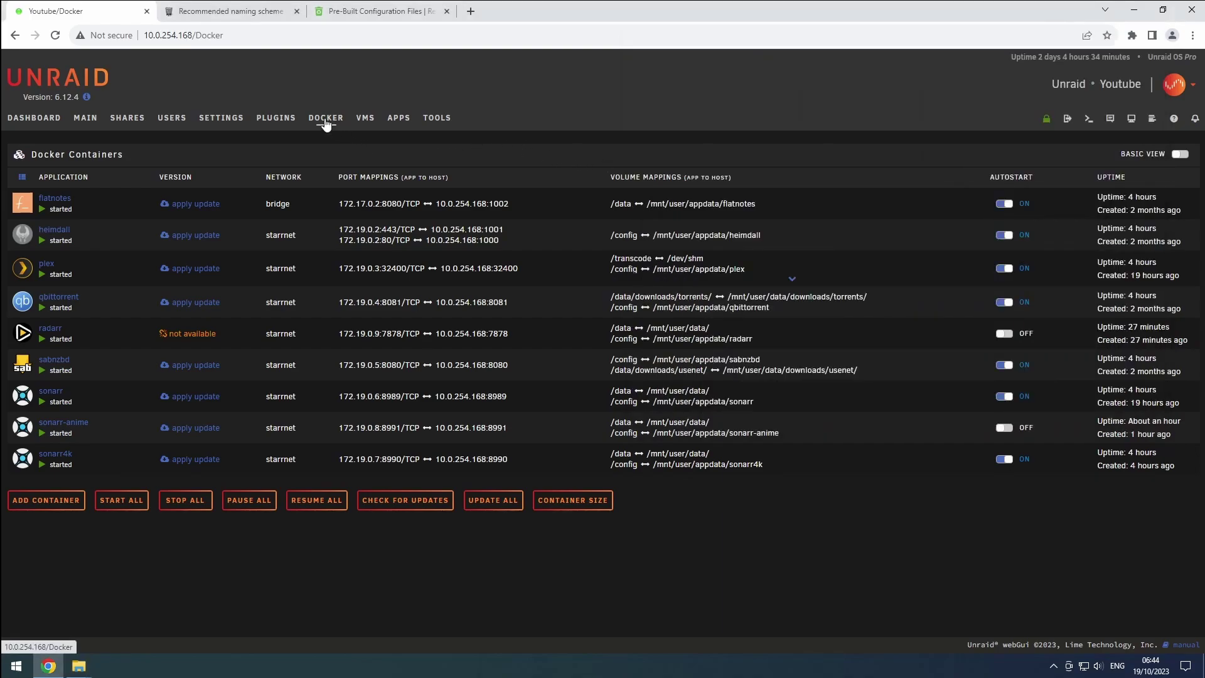
left_click(25, 339)
left_click(40, 355)
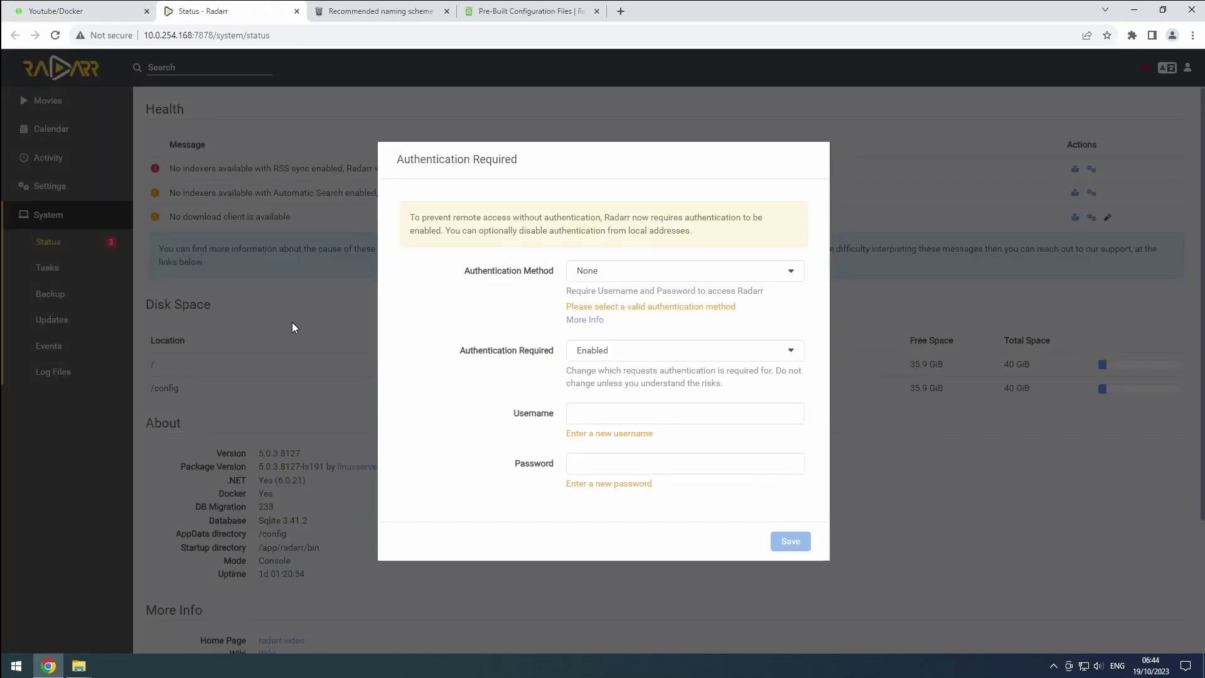
Step: Set authentication to Basic (Browser Popup) and enter a username and password
left_click(595, 270)
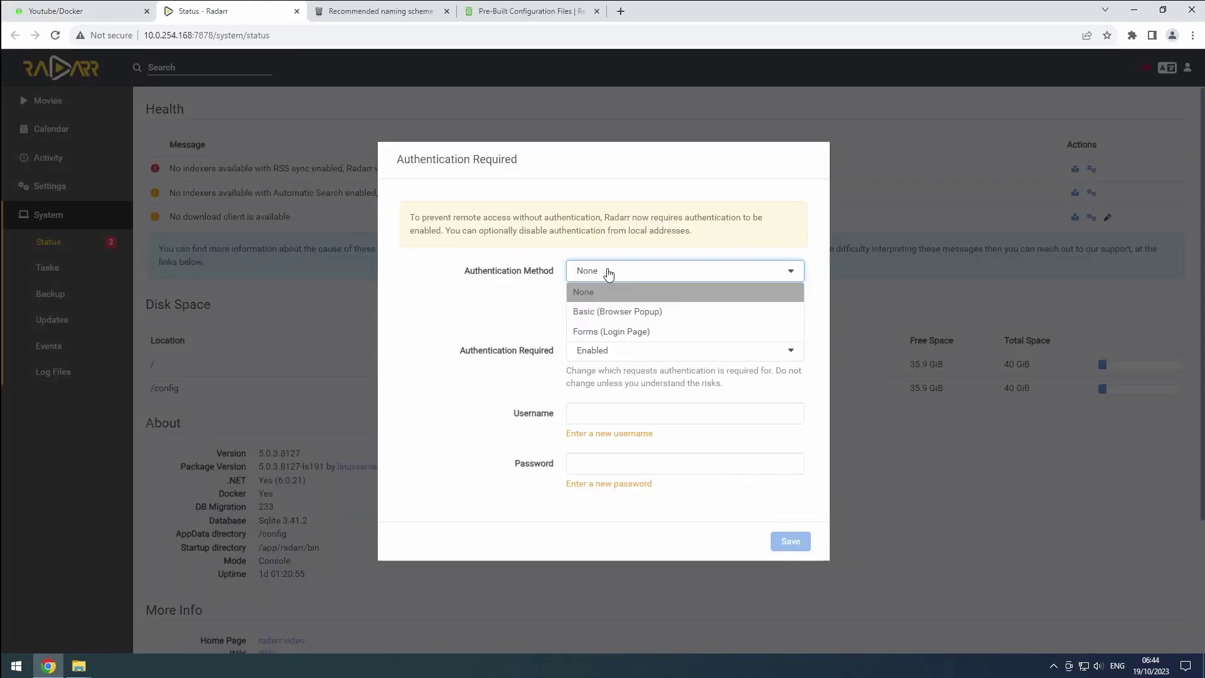
left_click(600, 312)
left_click(601, 413)
type("user")
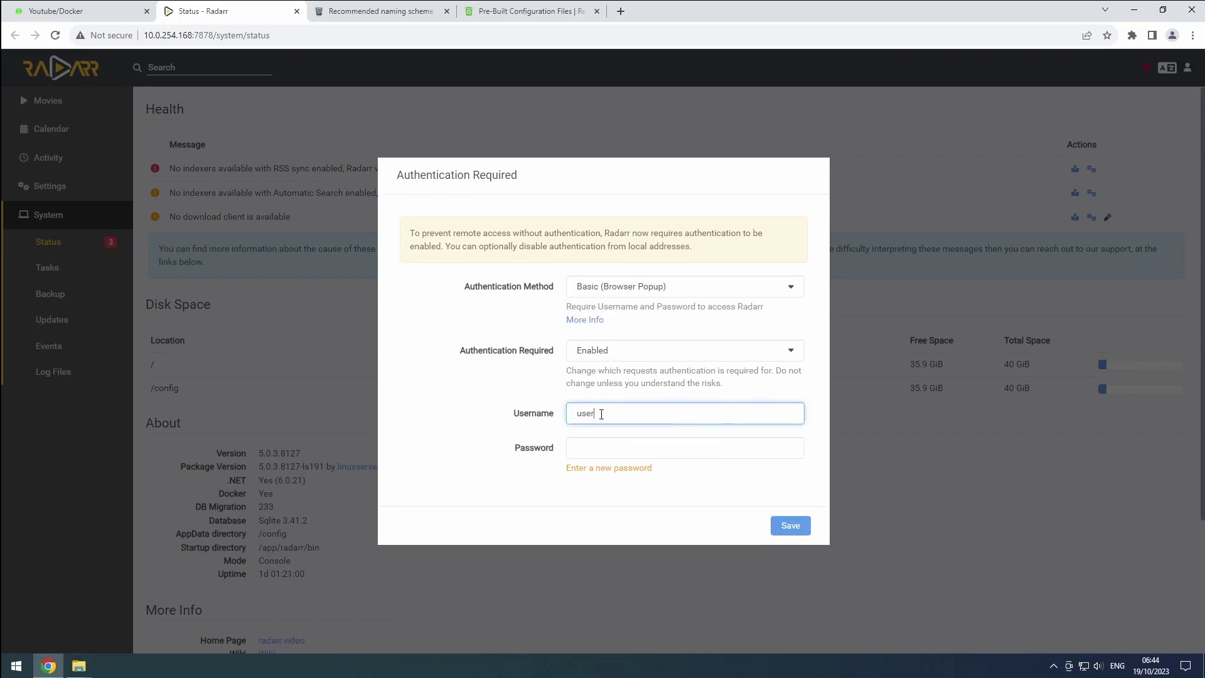
key("Tab")
type("••••••••")
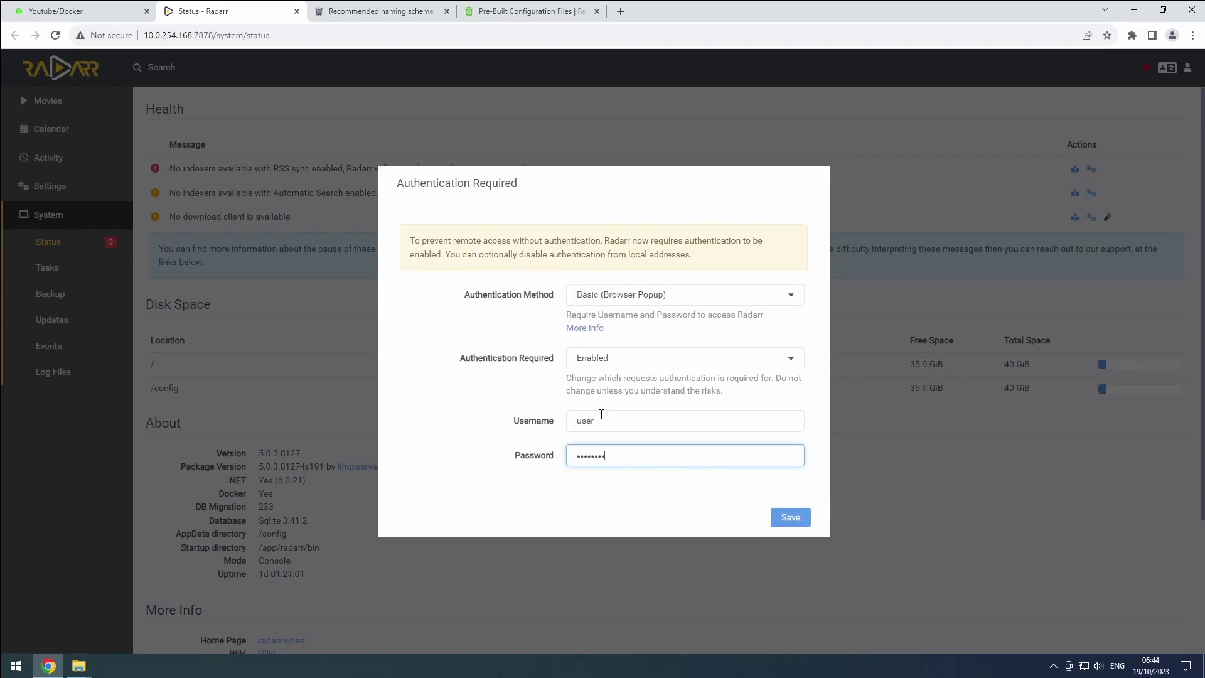
Step: Save the login settings, then untick Send Anonymous Usage Data in General settings
left_click(788, 524)
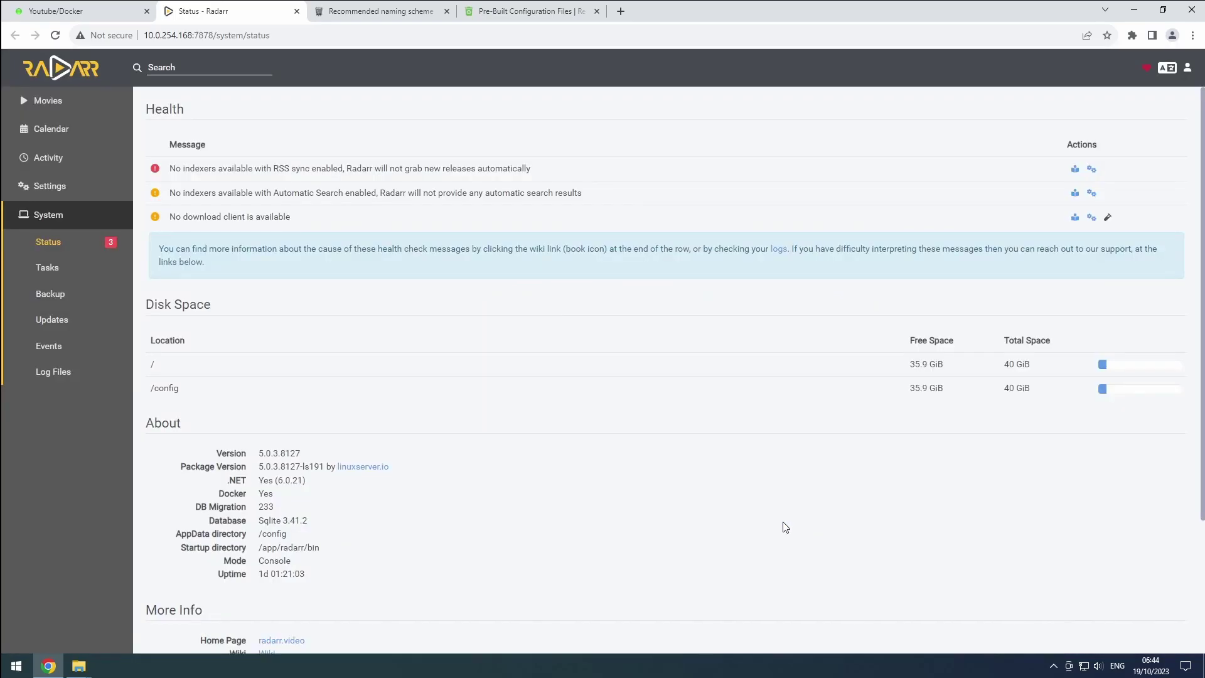
left_click(31, 186)
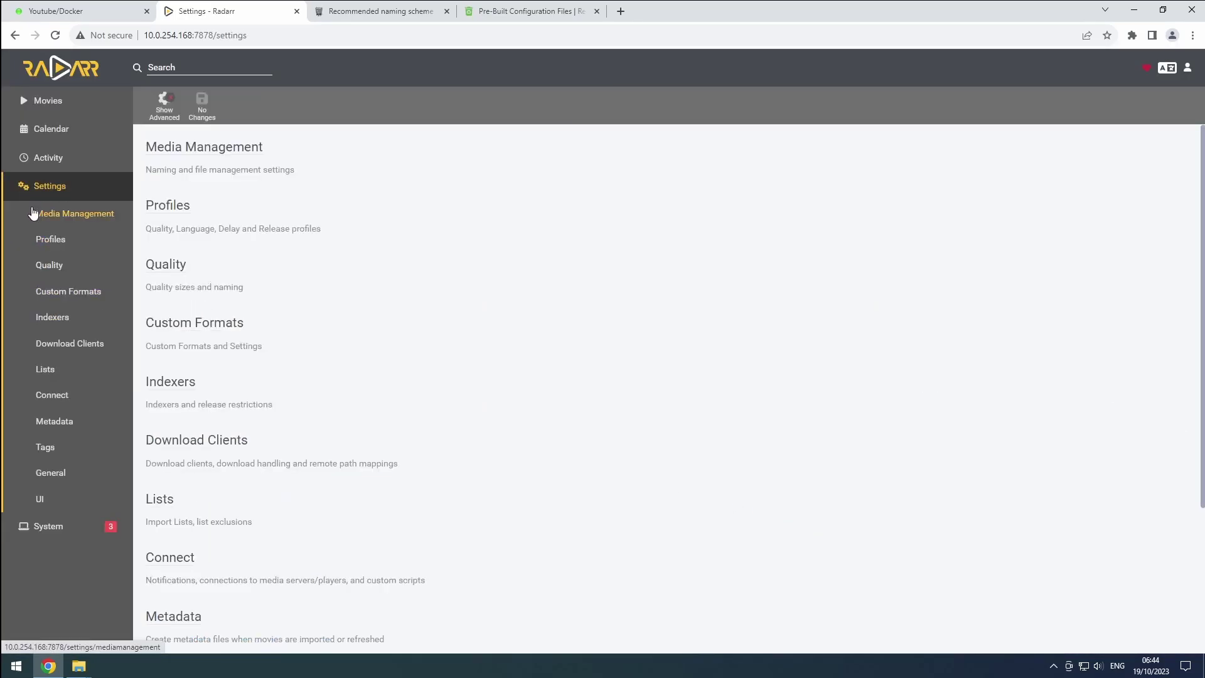
left_click(55, 473)
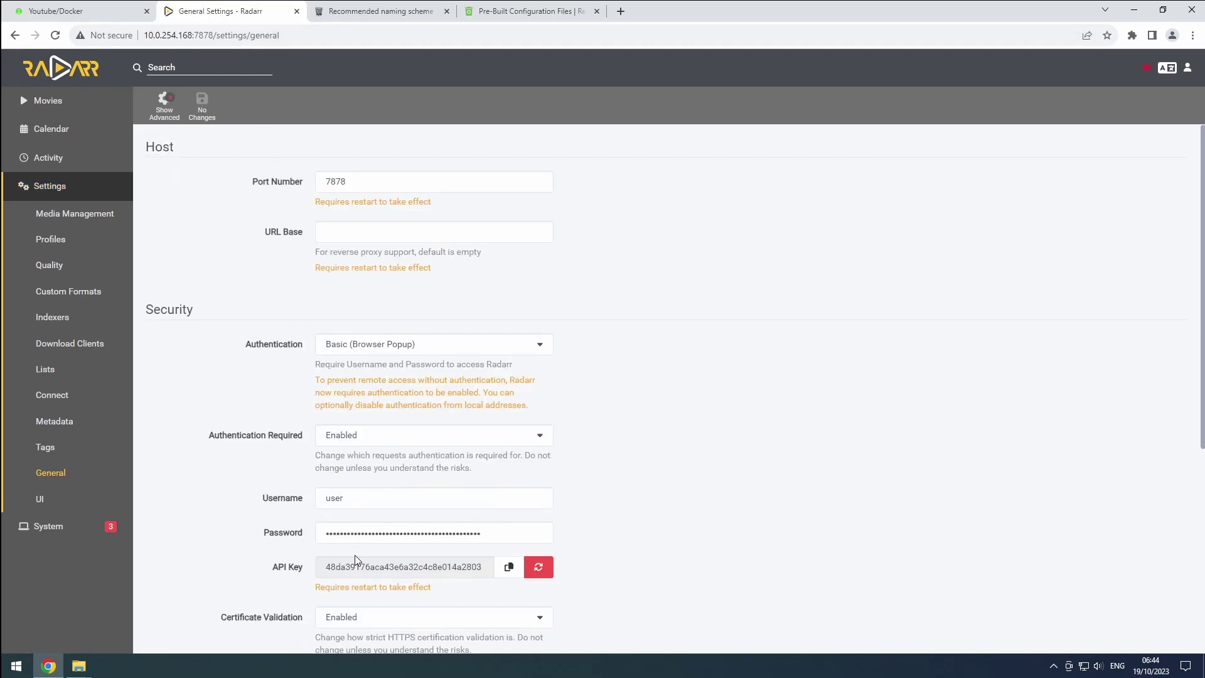
scroll(360, 582, "down", 5)
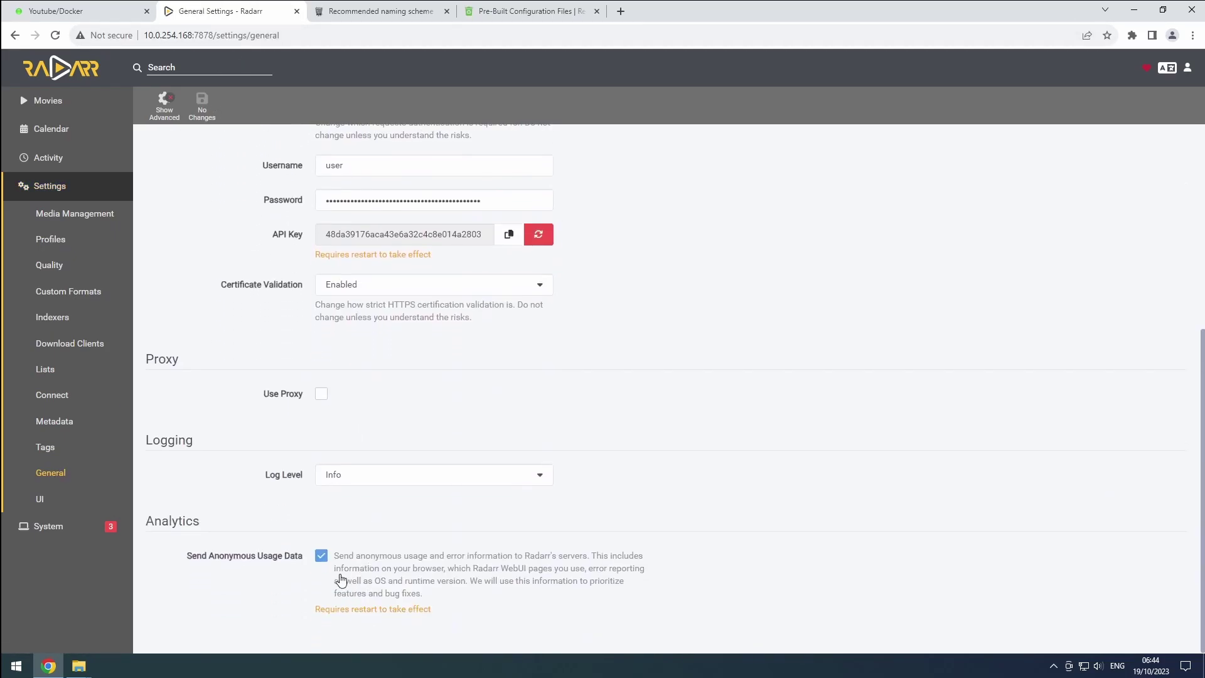
left_click(322, 559)
Step: Delete the Any, HD - 720p/1080p and HD-1080p quality profiles
left_click(68, 237)
left_click(245, 257)
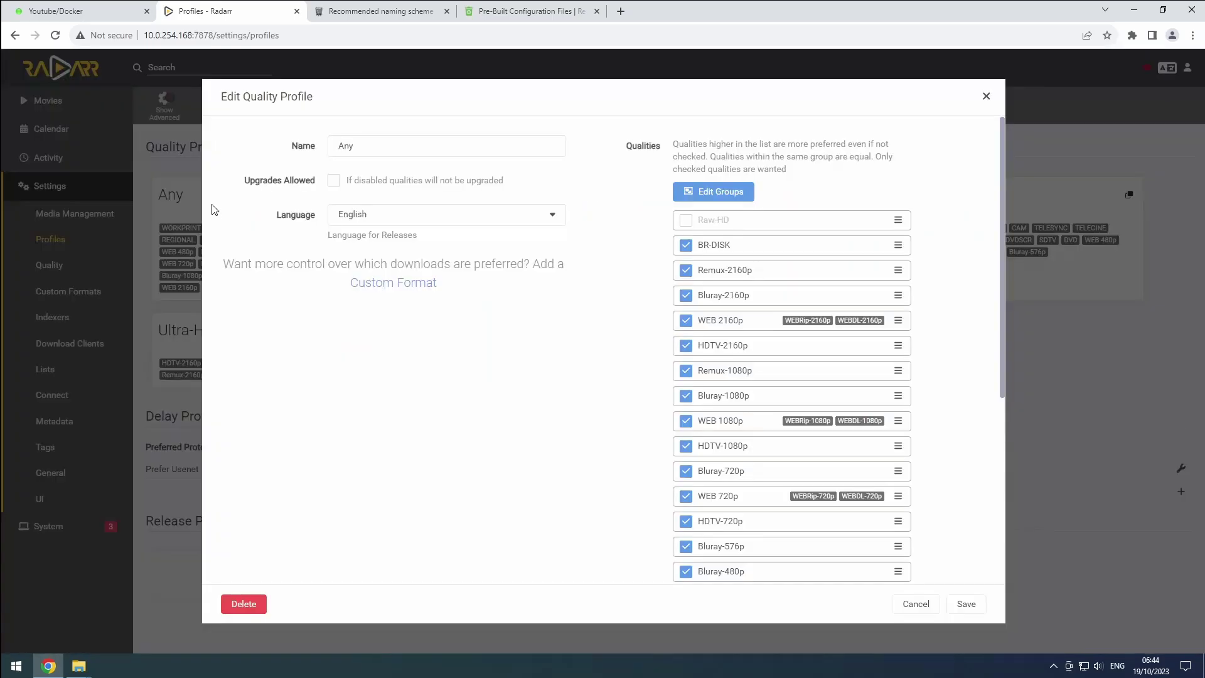
left_click(243, 603)
left_click(788, 394)
left_click(264, 245)
left_click(243, 603)
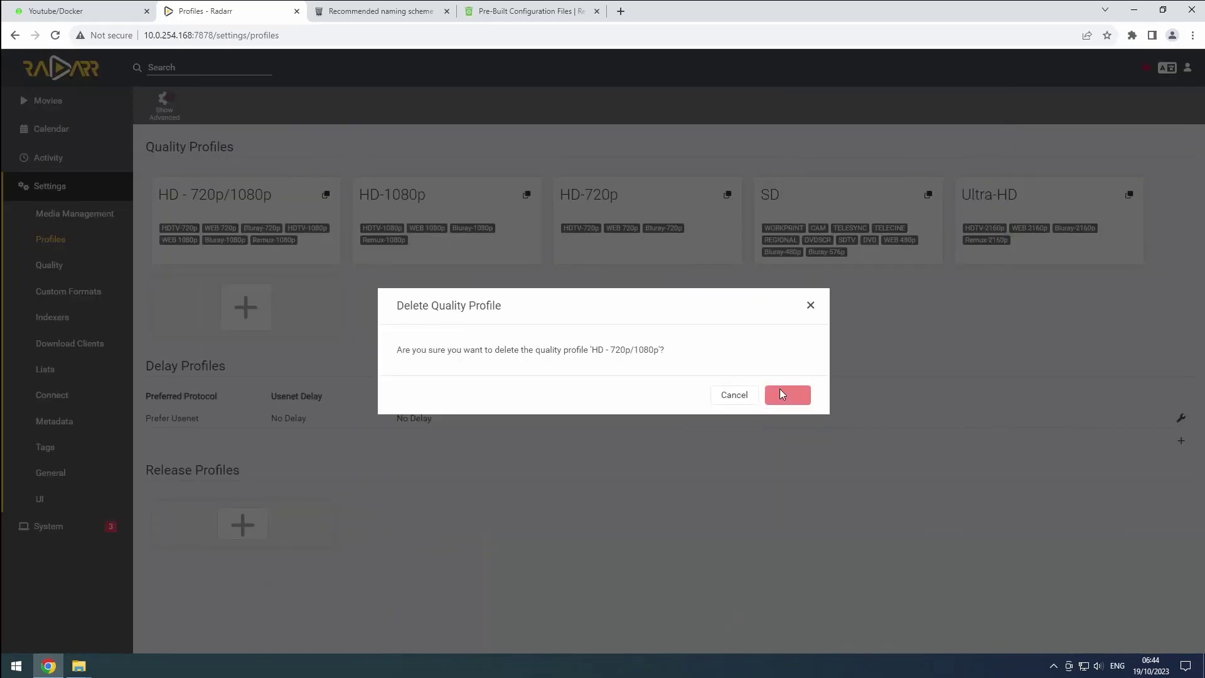
left_click(786, 393)
left_click(238, 263)
left_click(243, 603)
Step: Delete the remaining HD-720p, SD and Ultra-HD profiles, then go to Recyclarr's pre-built configs page
left_click(785, 393)
left_click(212, 196)
left_click(244, 603)
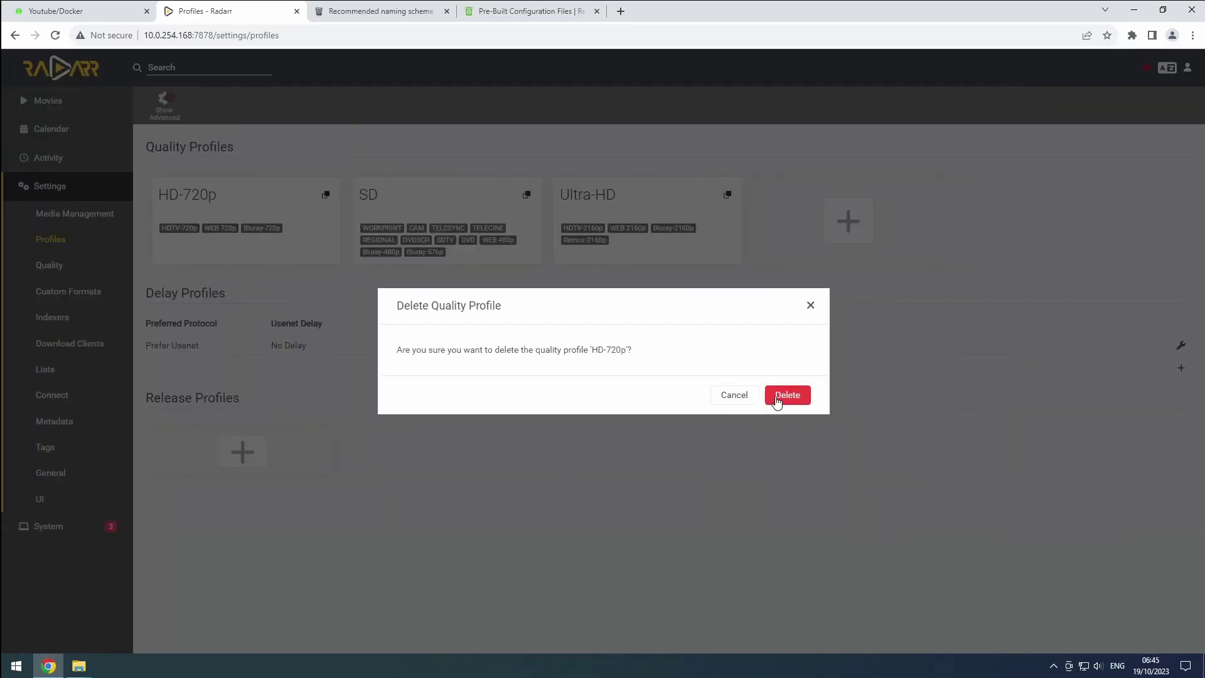
left_click(786, 393)
left_click(263, 196)
left_click(244, 604)
left_click(785, 394)
left_click(239, 193)
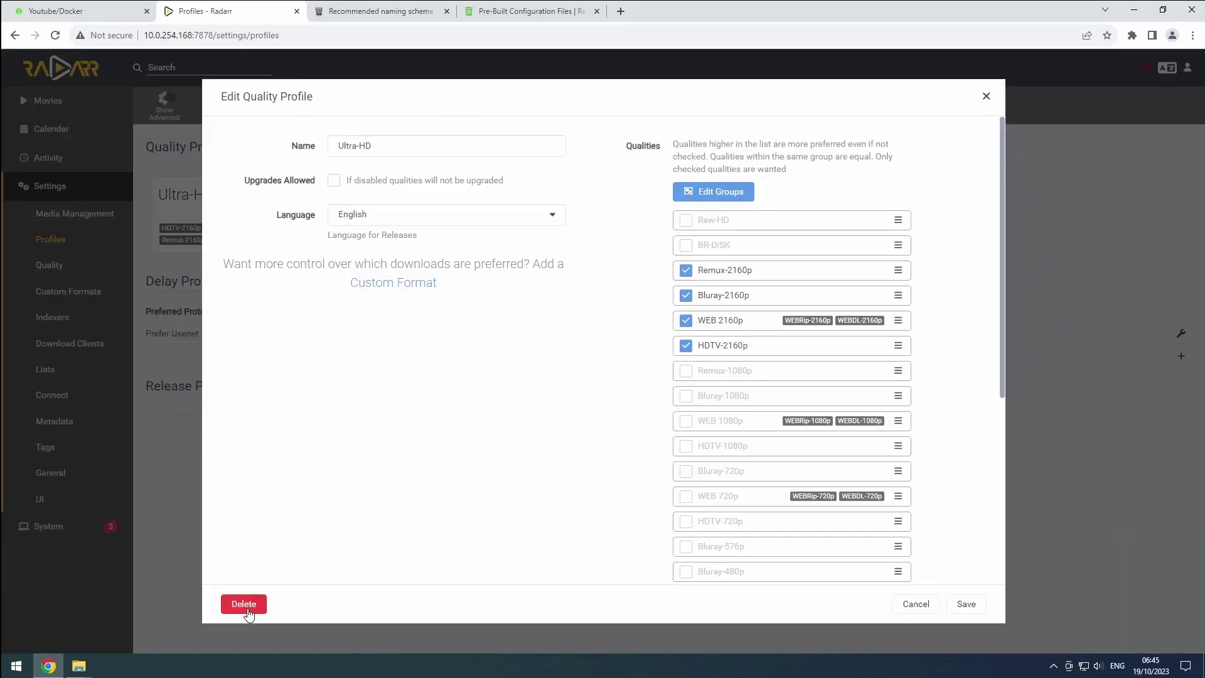
left_click(244, 603)
left_click(786, 393)
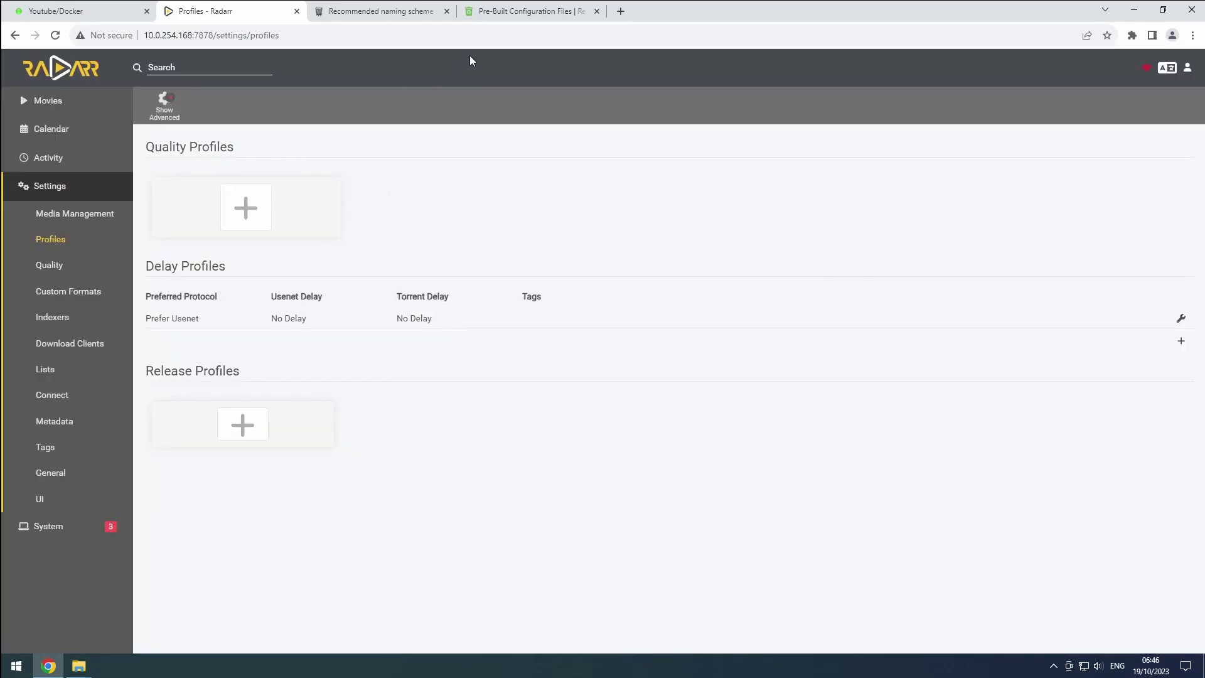
left_click(536, 13)
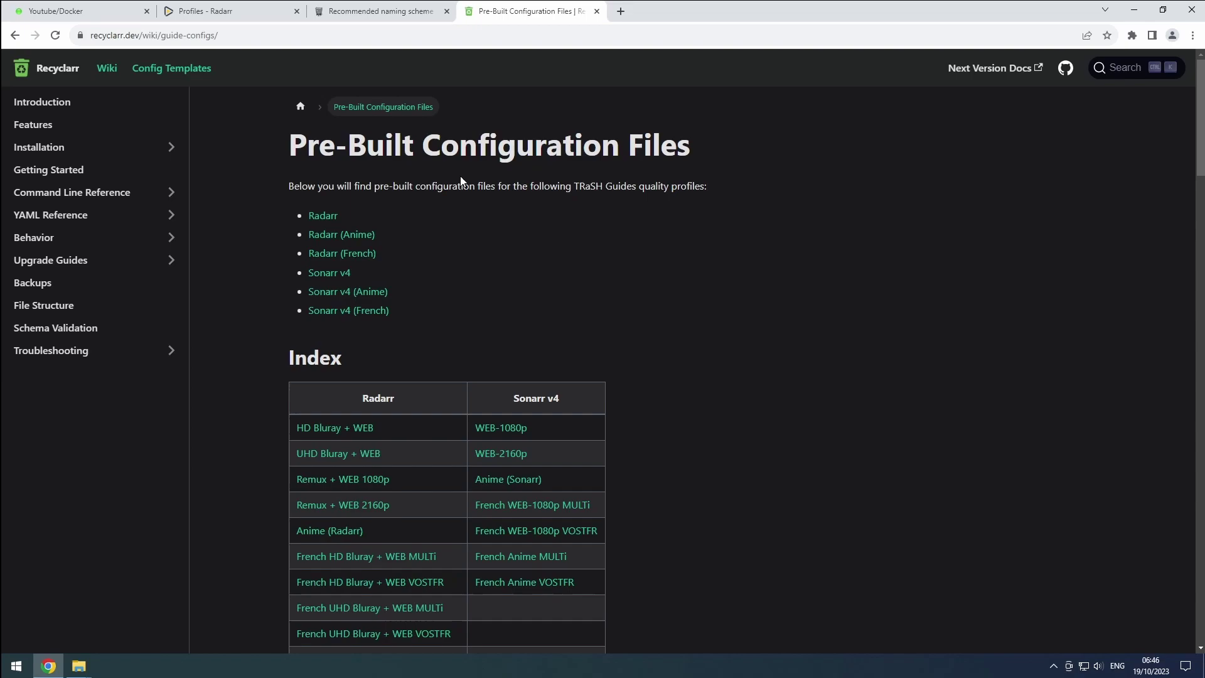
Step: Copy the 'HD Bluray + WEB' profile name from the Recyclarr template and return to Radarr
left_click(349, 429)
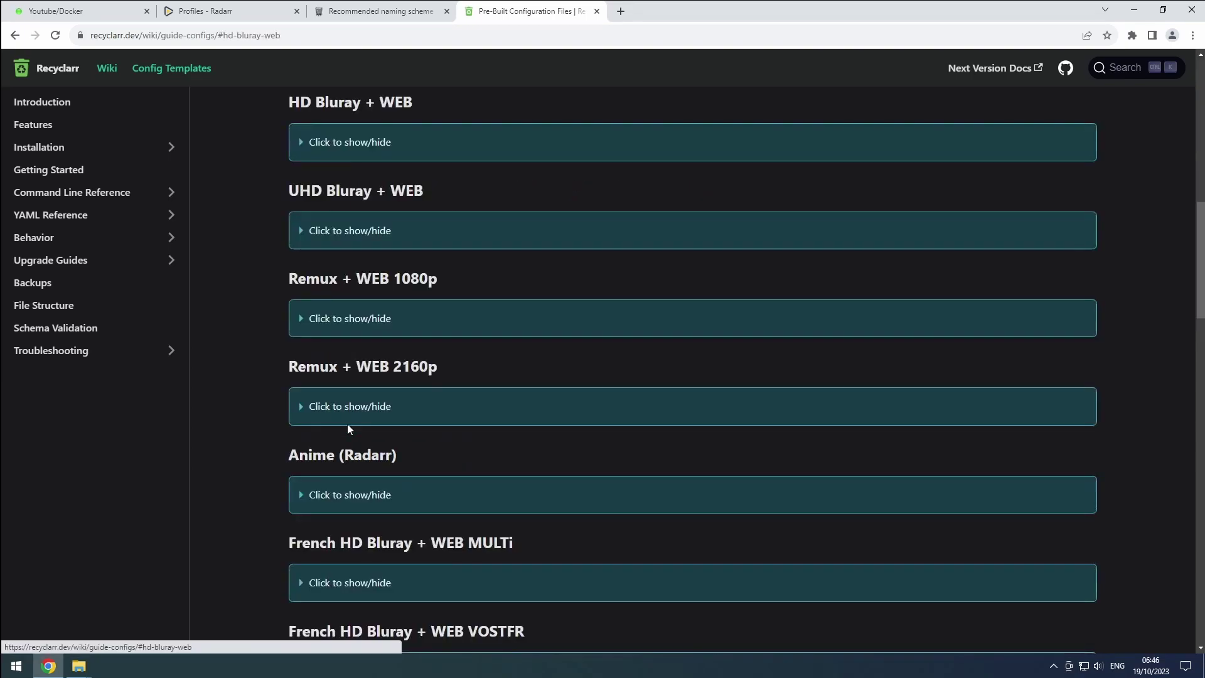
left_click(341, 148)
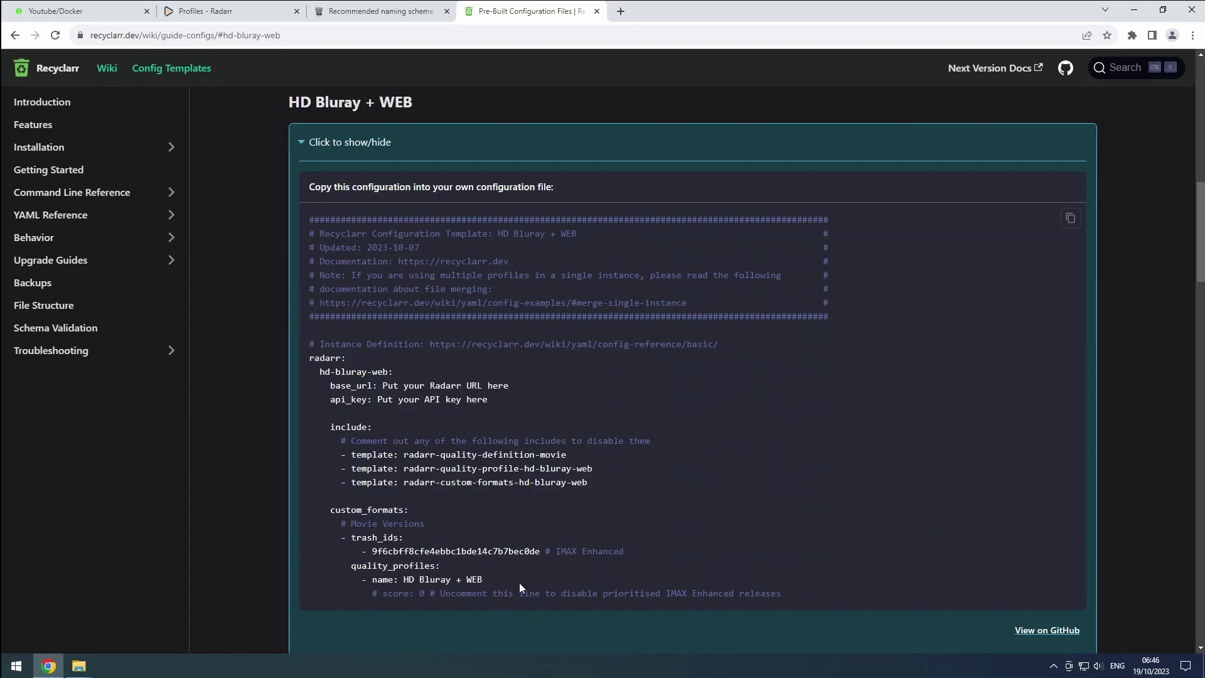
left_click_drag(520, 583, 405, 579)
key("ctrl+c")
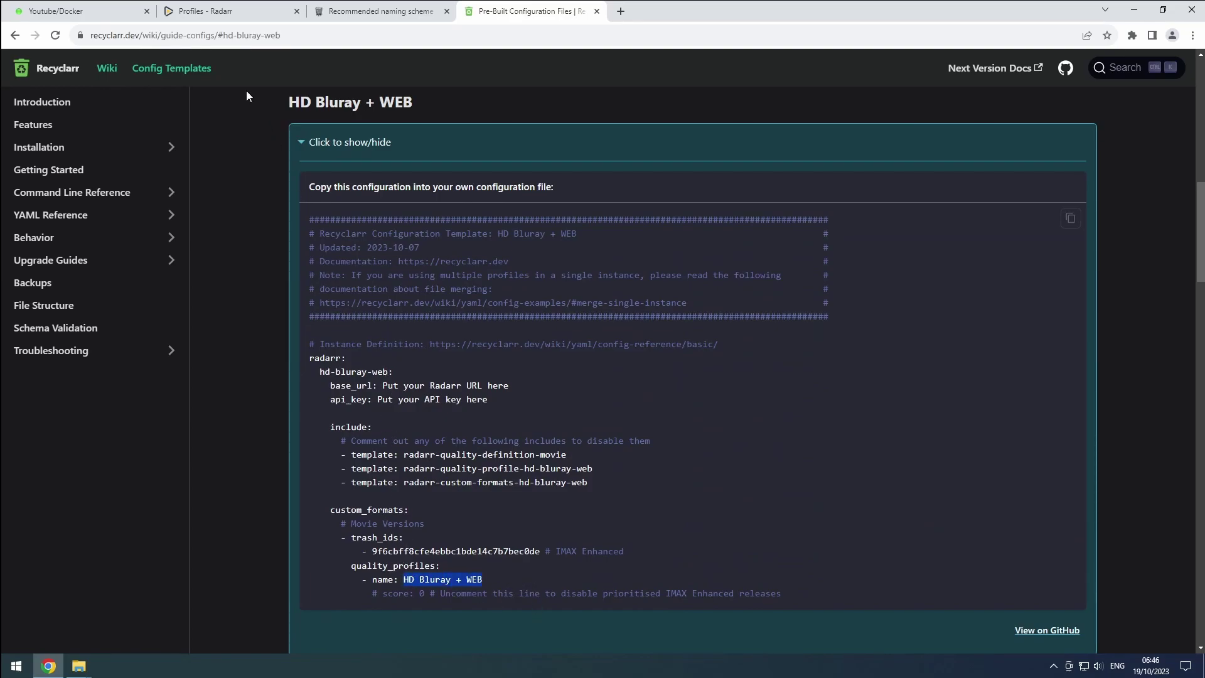
left_click(220, 14)
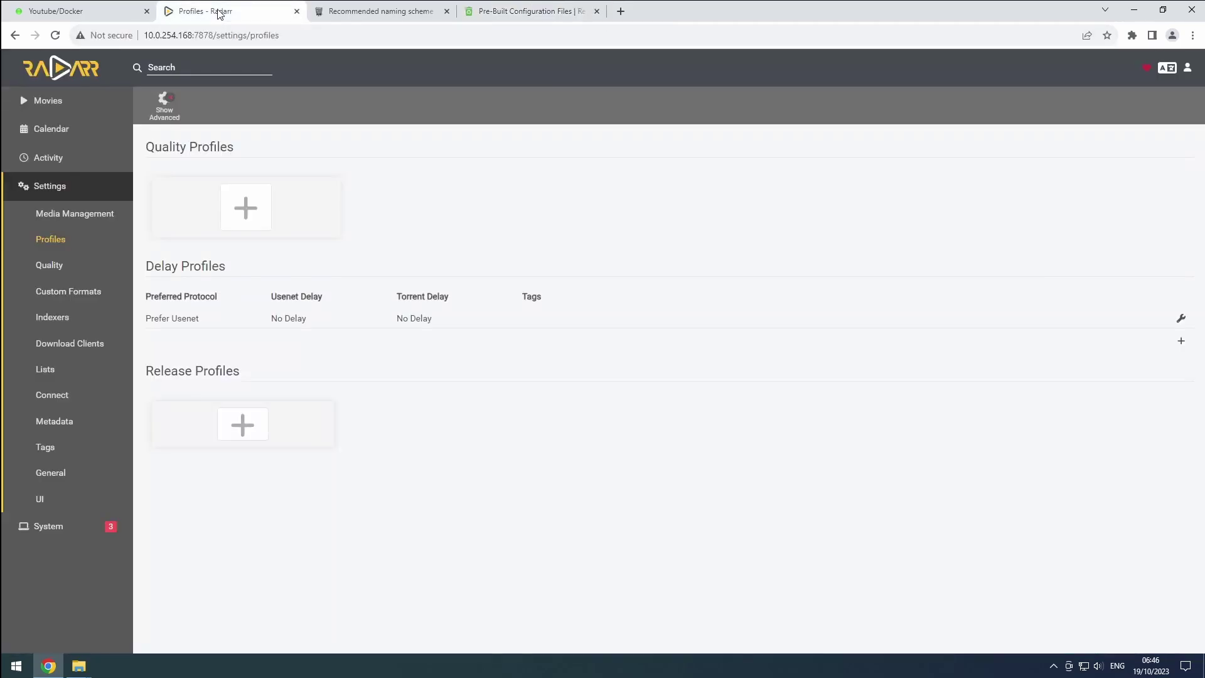
Step: Add and save quality profile 'HD Bluray + WEB' allowing Bluray-1080p with Original language
left_click(235, 209)
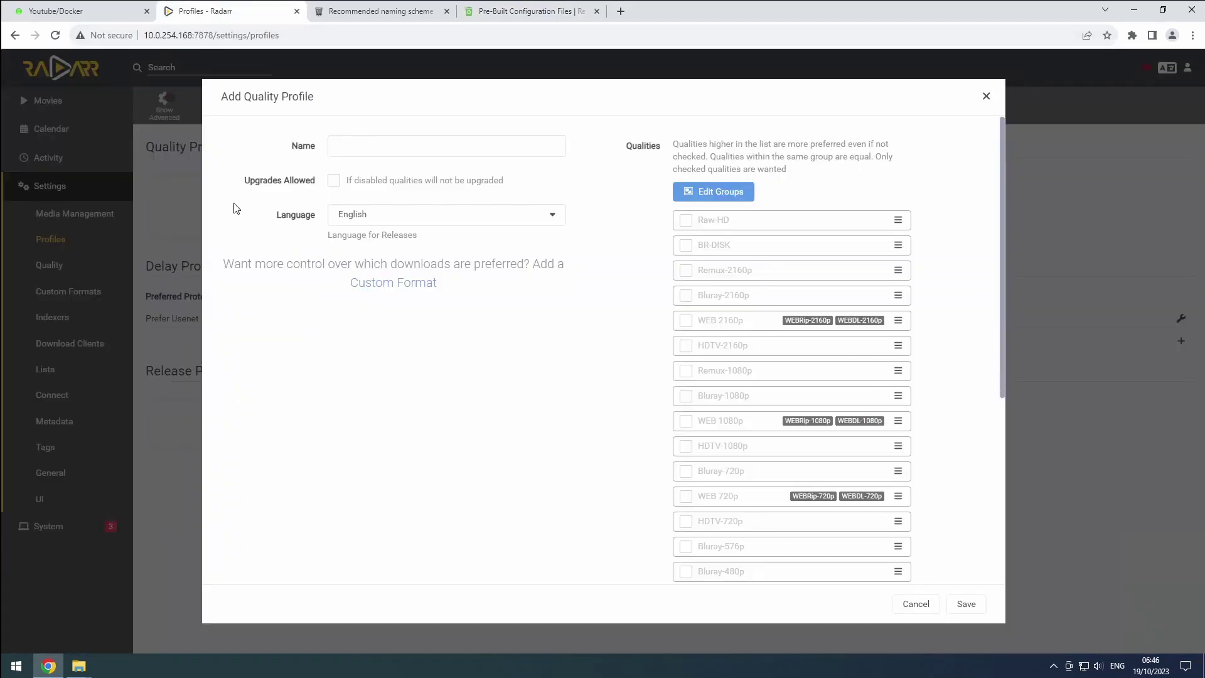
left_click(365, 143)
key("ctrl+v")
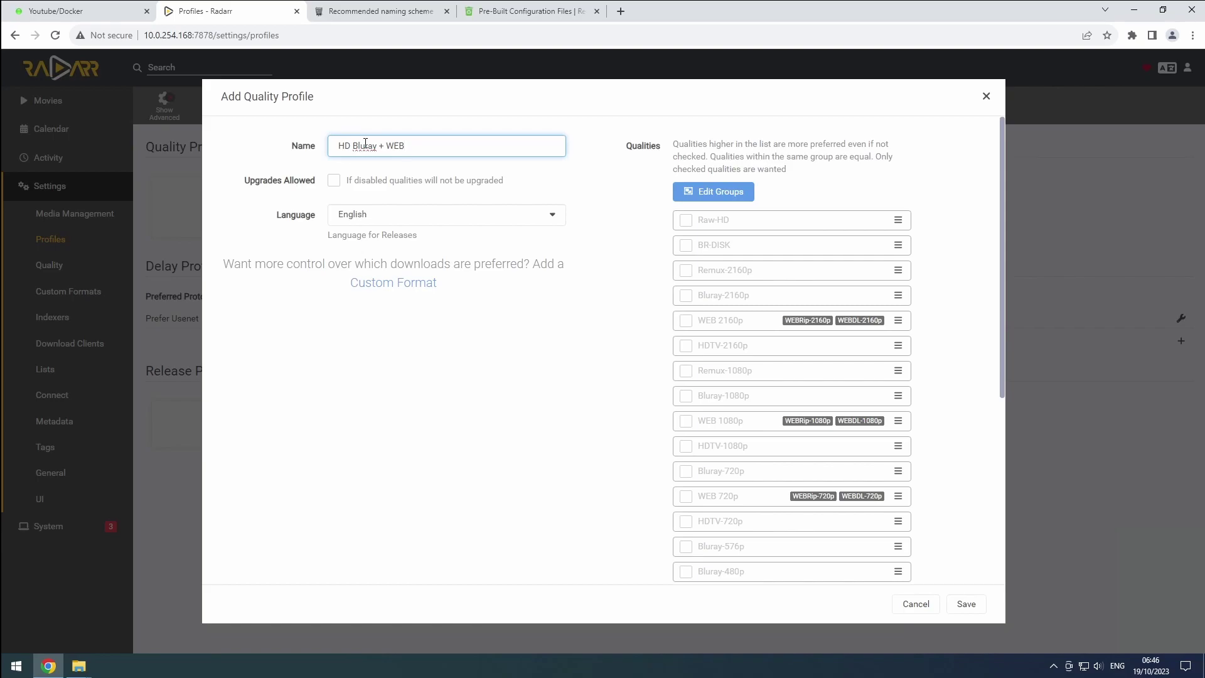
left_click(686, 397)
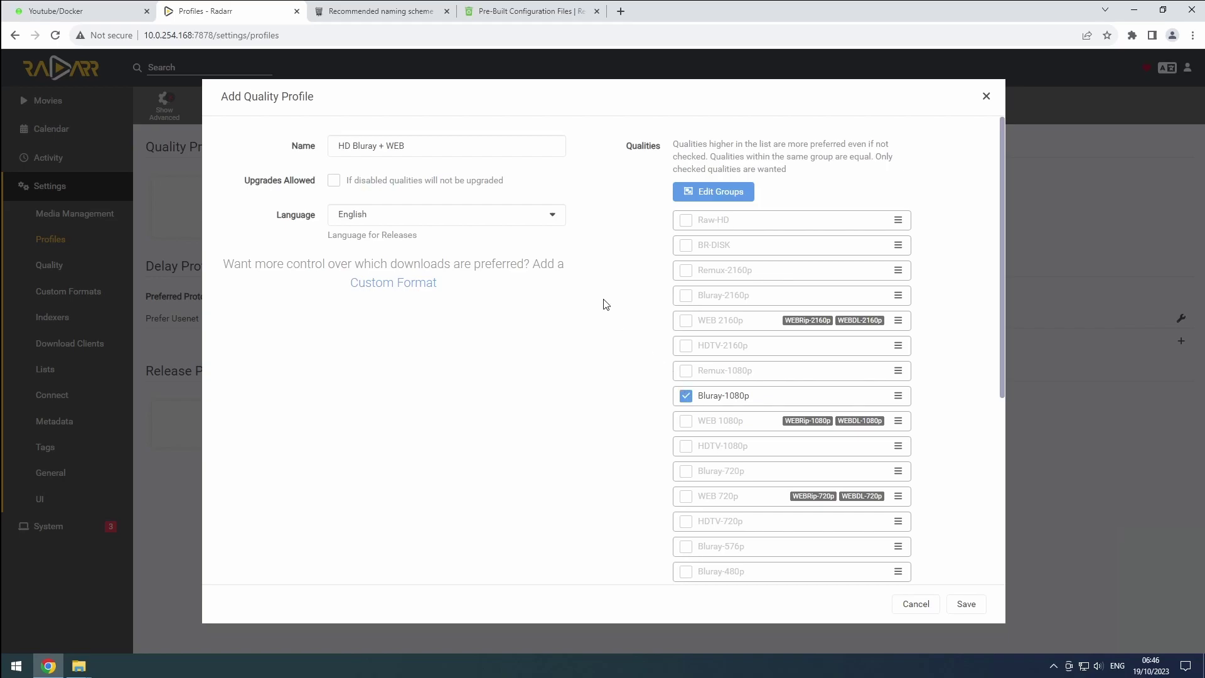
left_click(507, 220)
left_click(403, 254)
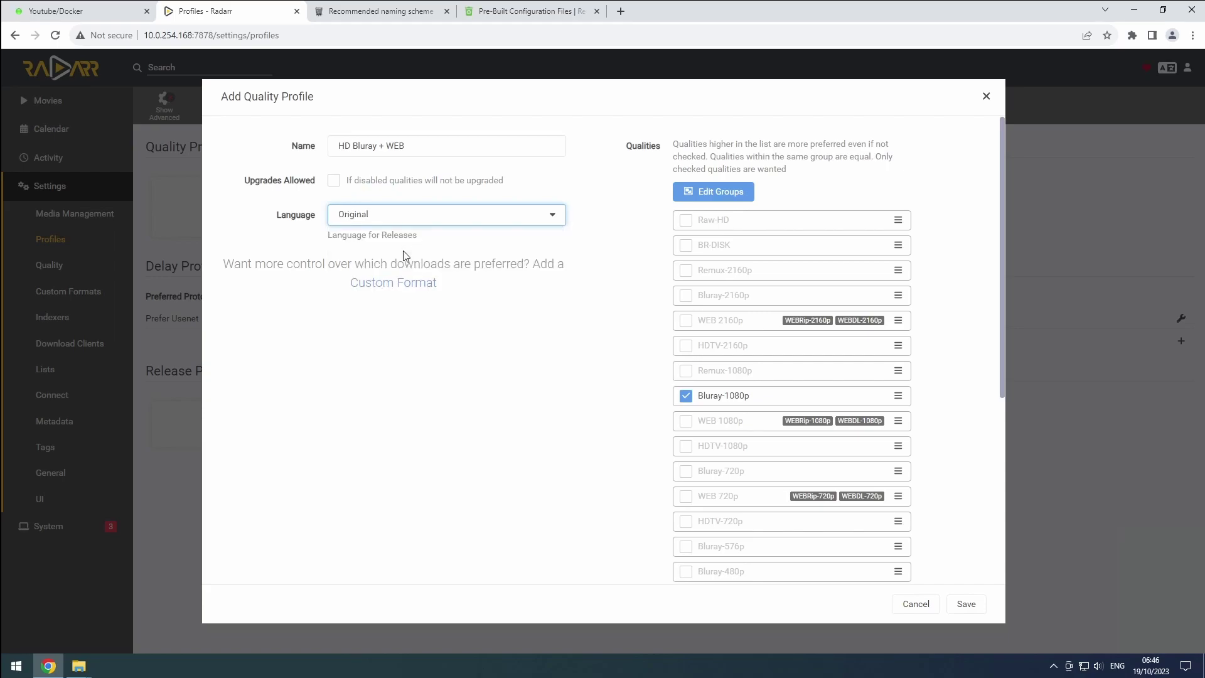
left_click(966, 603)
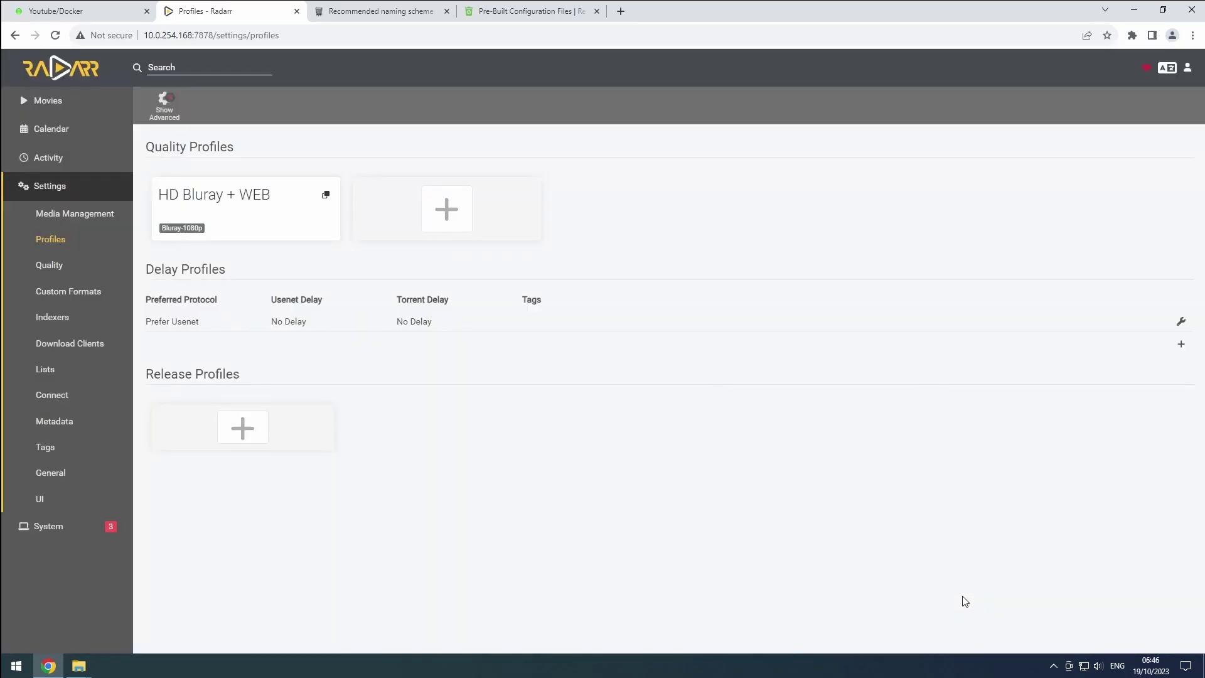
Step: Enable Rename Movies and set Standard Movie Format to the TRaSH Plex naming format
left_click(99, 225)
left_click(163, 104)
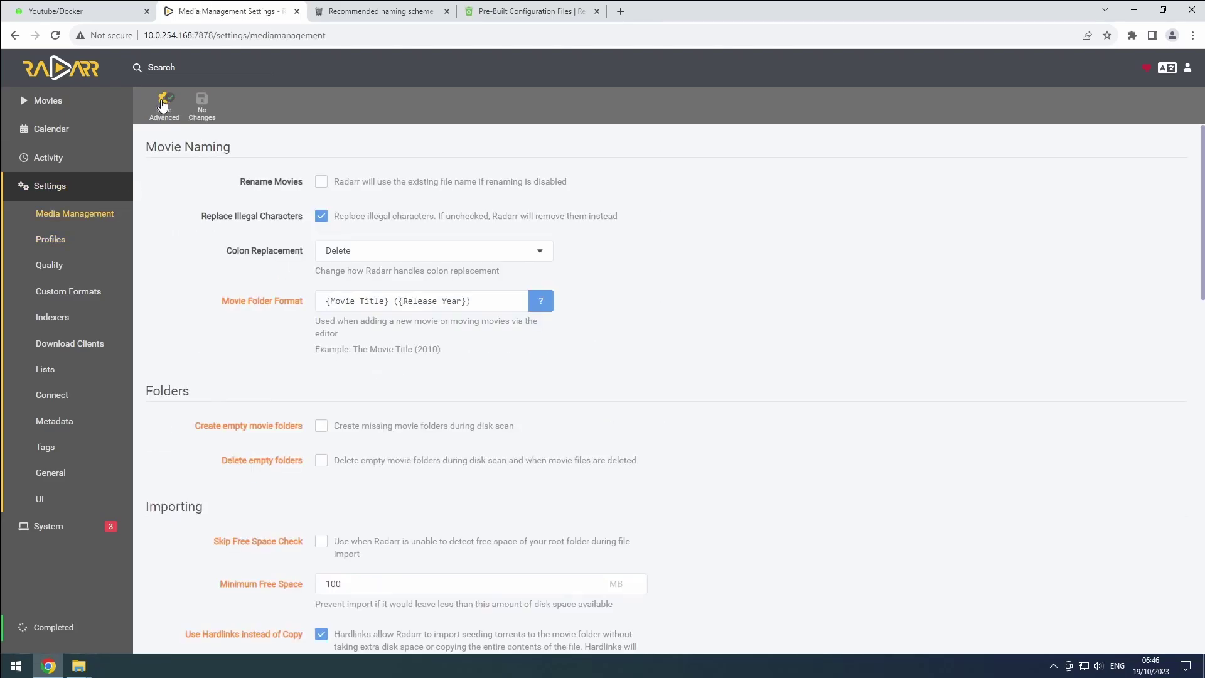
left_click(322, 184)
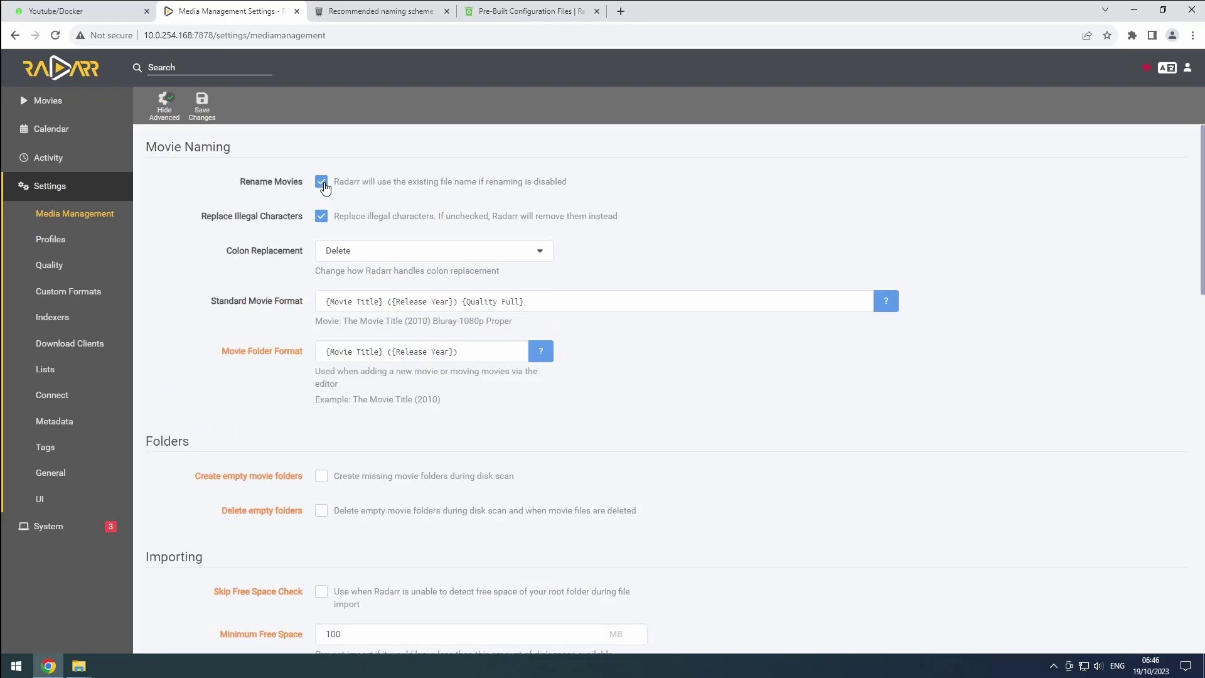
left_click(363, 12)
scroll(539, 277, "down", 7)
left_click(820, 277)
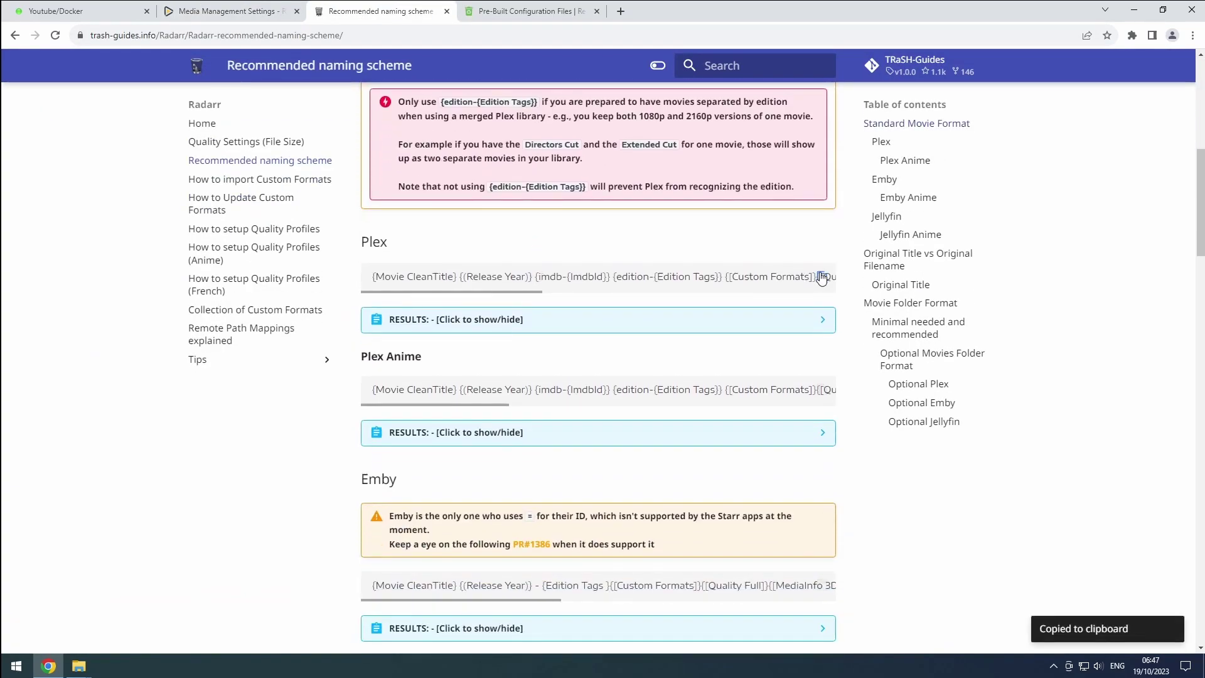
left_click(229, 10)
triple_click(317, 292)
key("ctrl+v")
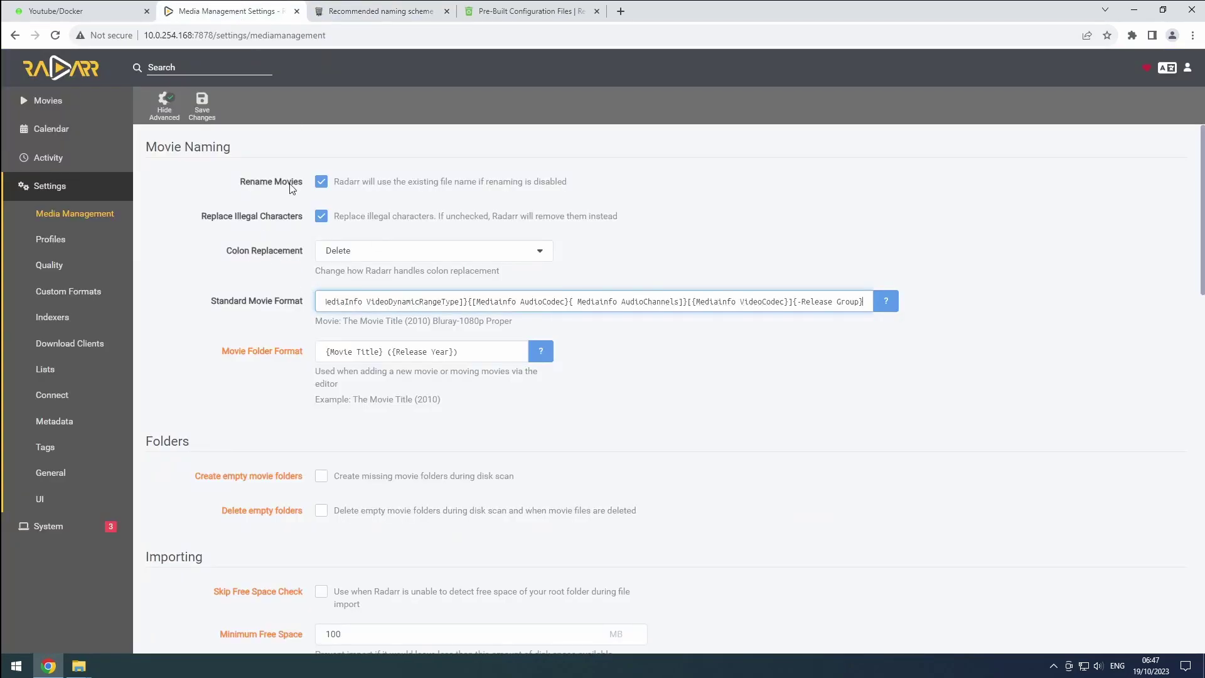
Step: Set Movie Folder Format to the TRaSH Optional Plex folder format
left_click(381, 11)
scroll(469, 378, "down", 4)
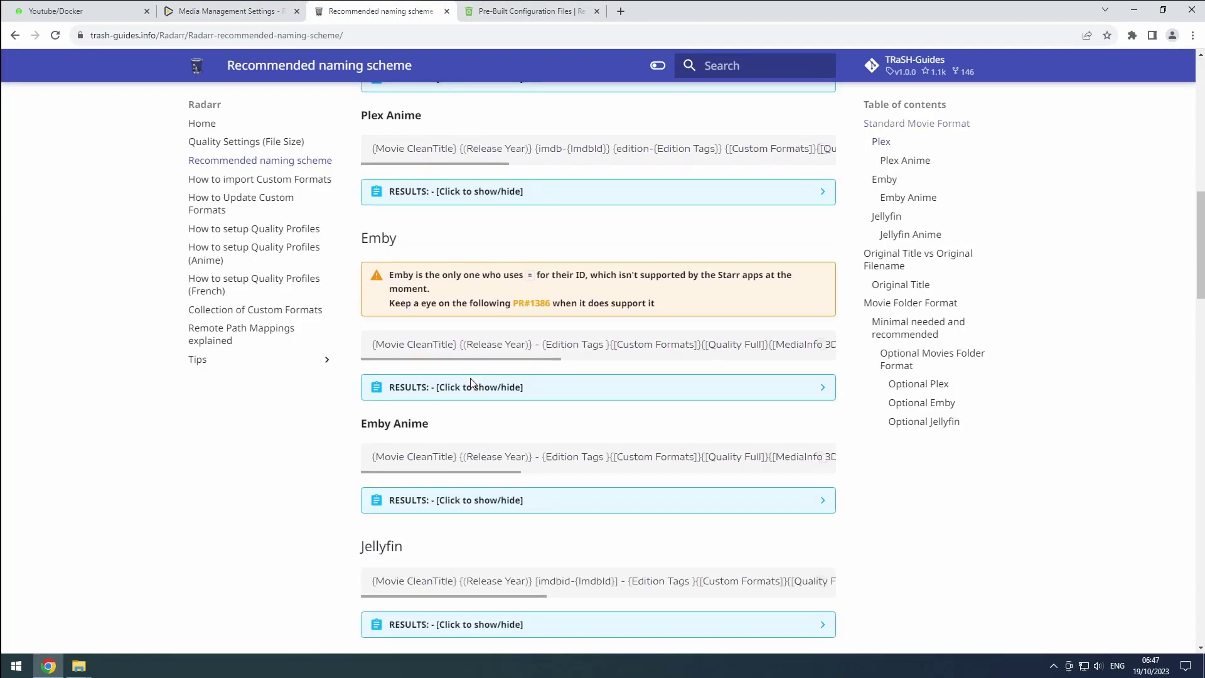
scroll(470, 377, "down", 20)
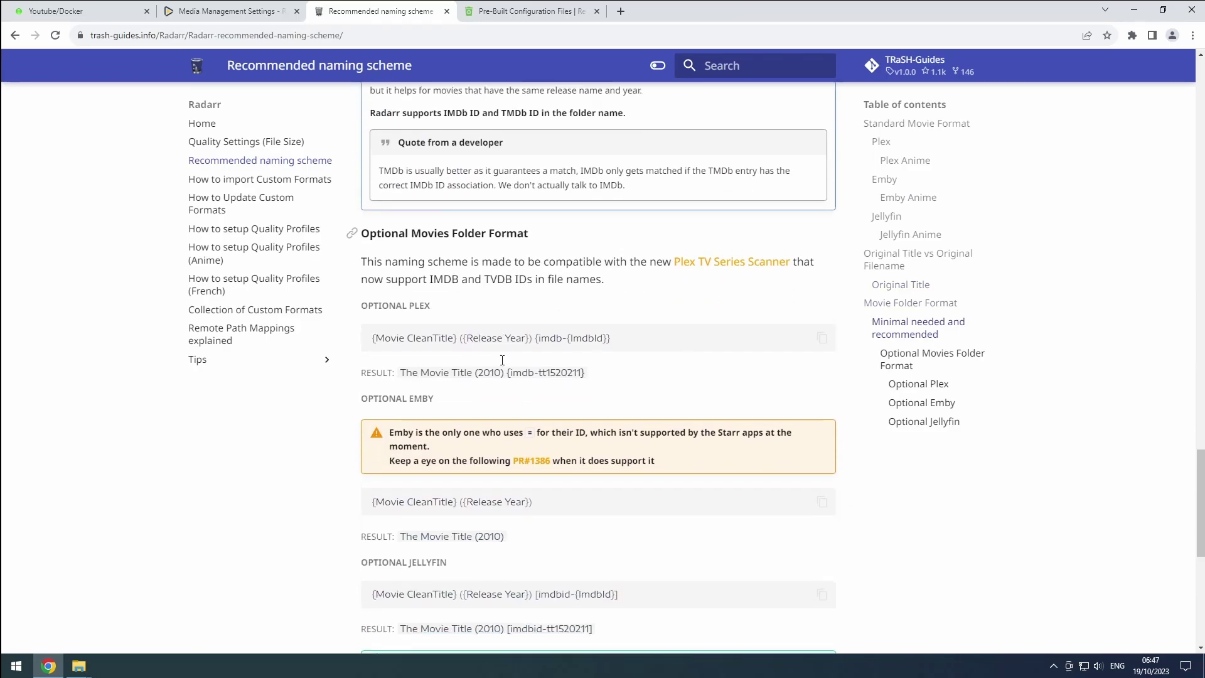
left_click(822, 338)
key("ctrl+shift+Tab")
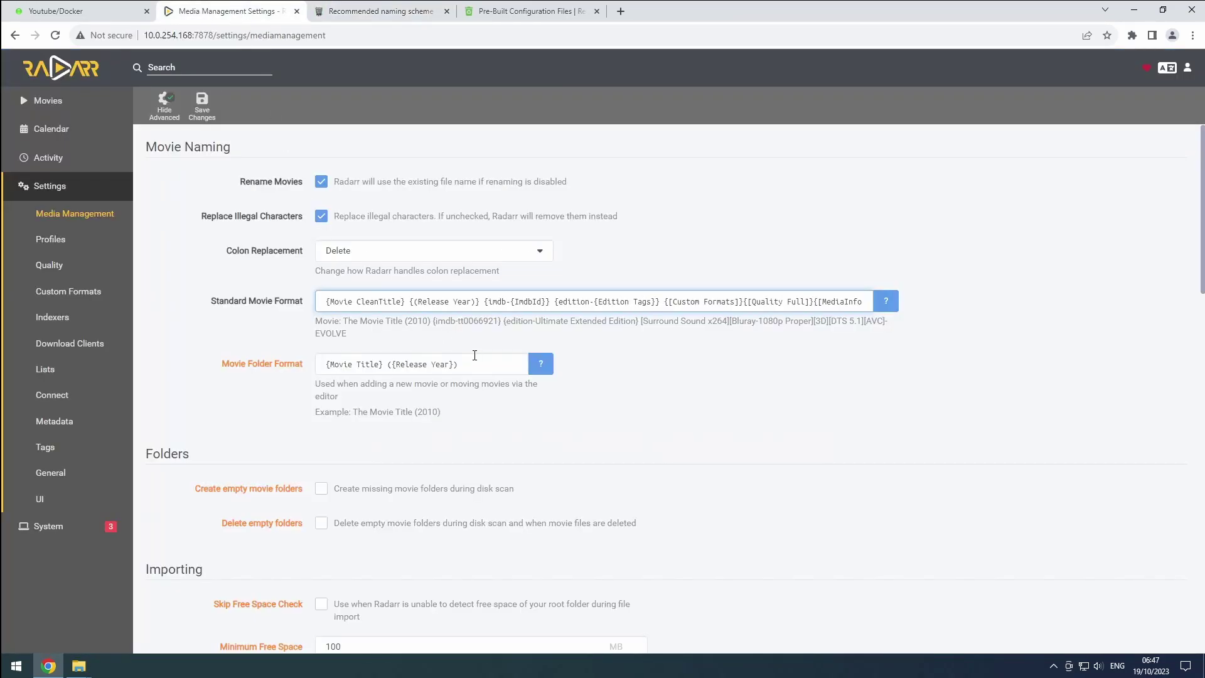
triple_click(475, 355)
key("ctrl+v")
scroll(327, 363, "down", 9)
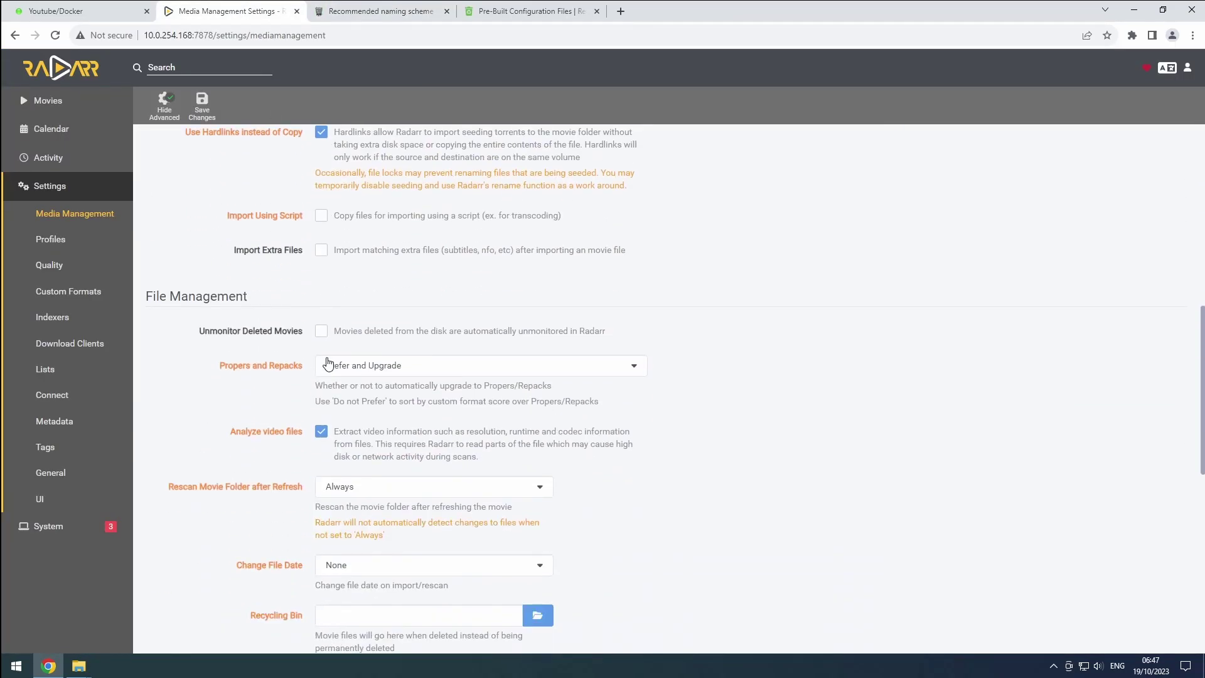
scroll(327, 363, "down", 10)
Step: Add /data/media/movies/1080p as a root folder and save the Media Management changes
left_click(219, 612)
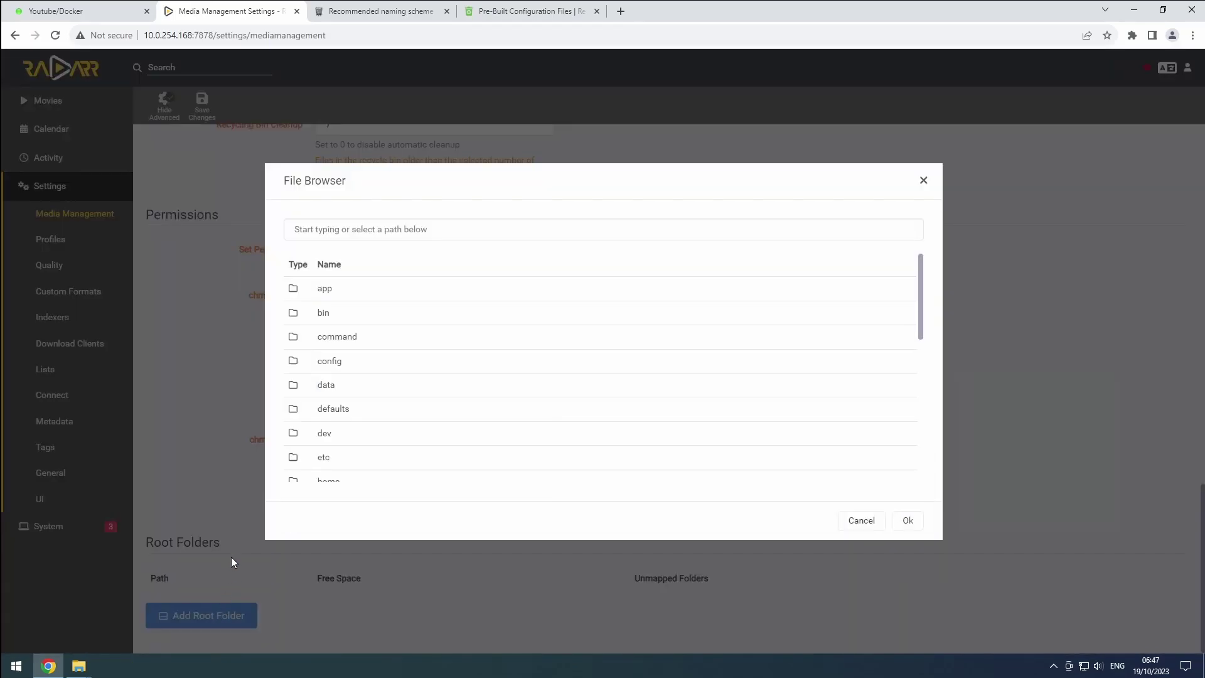
left_click(320, 391)
left_click(332, 339)
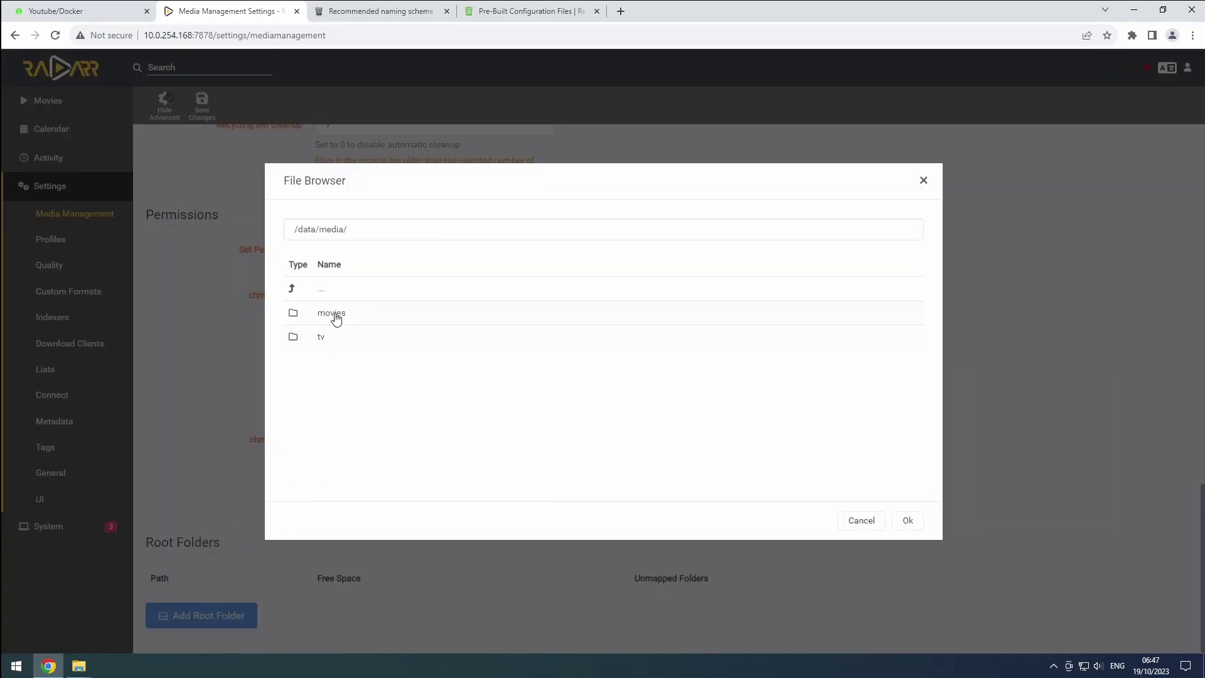
left_click(332, 314)
left_click(334, 314)
left_click(908, 520)
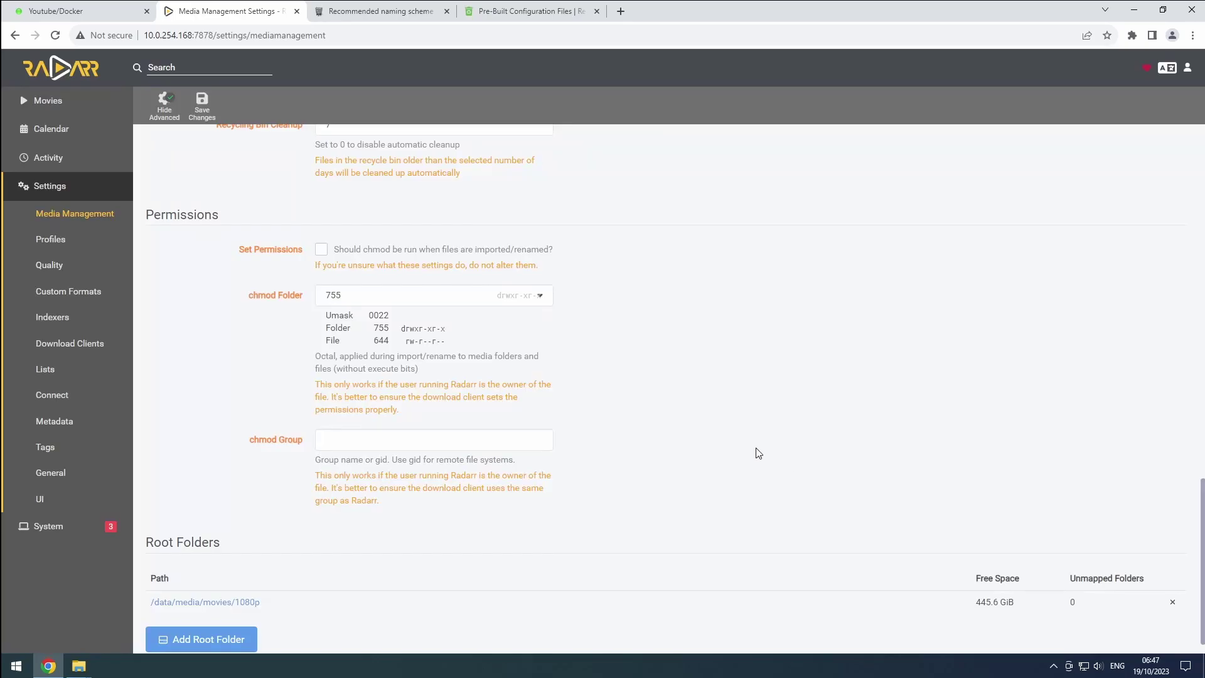
left_click(206, 110)
left_click(59, 322)
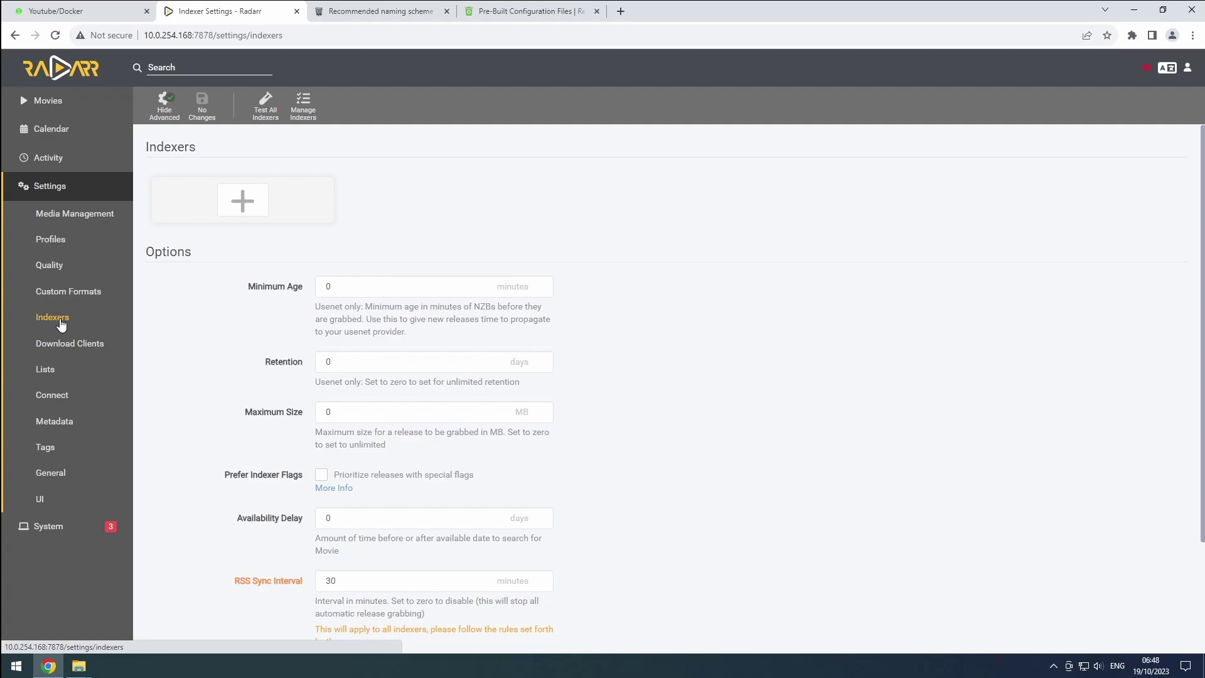
Step: Open the Download Clients settings page
left_click(57, 345)
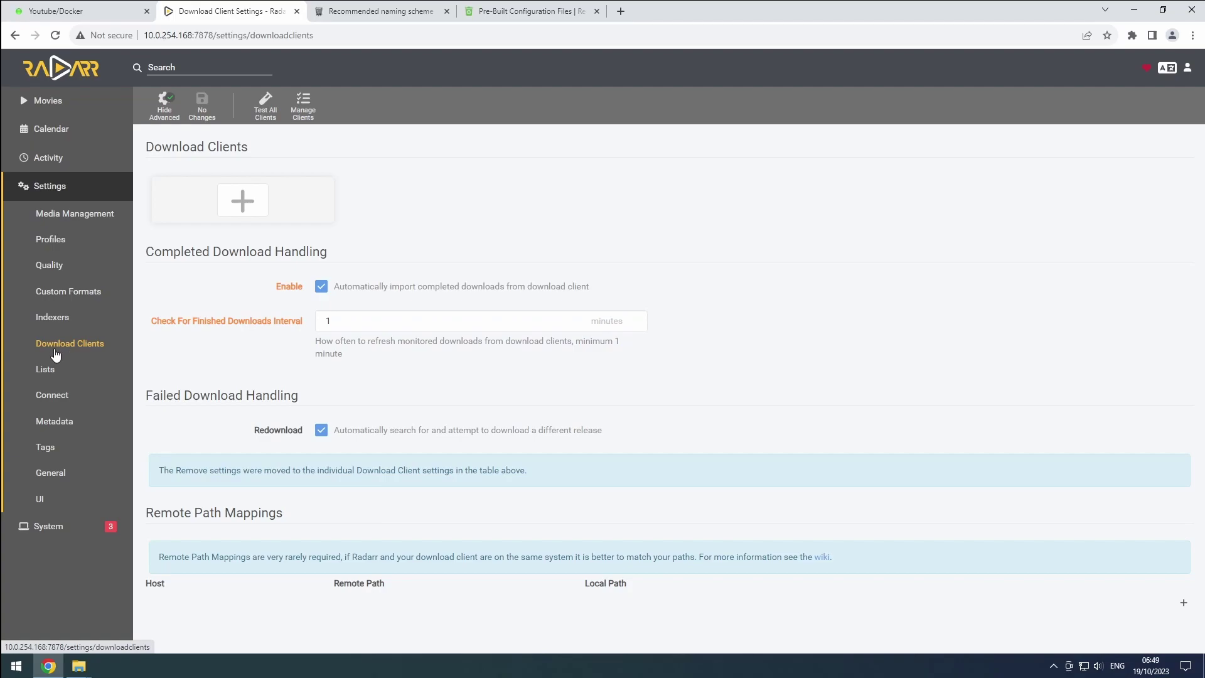
Step: Open the Connect settings page
left_click(56, 396)
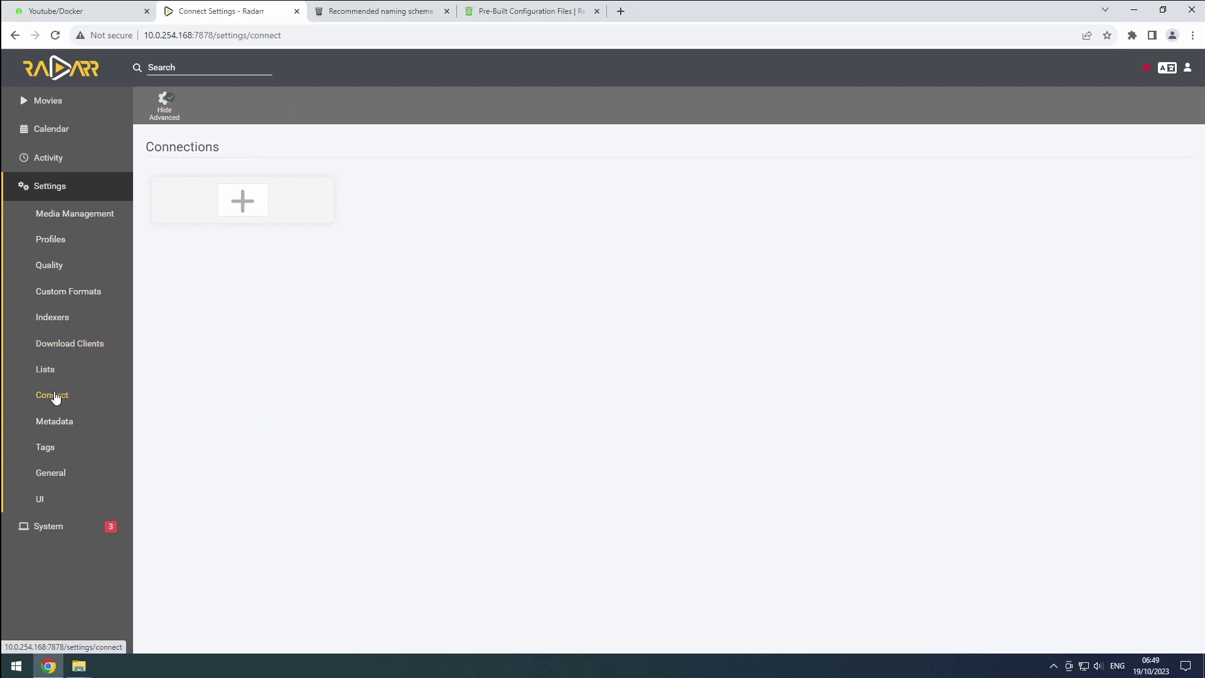